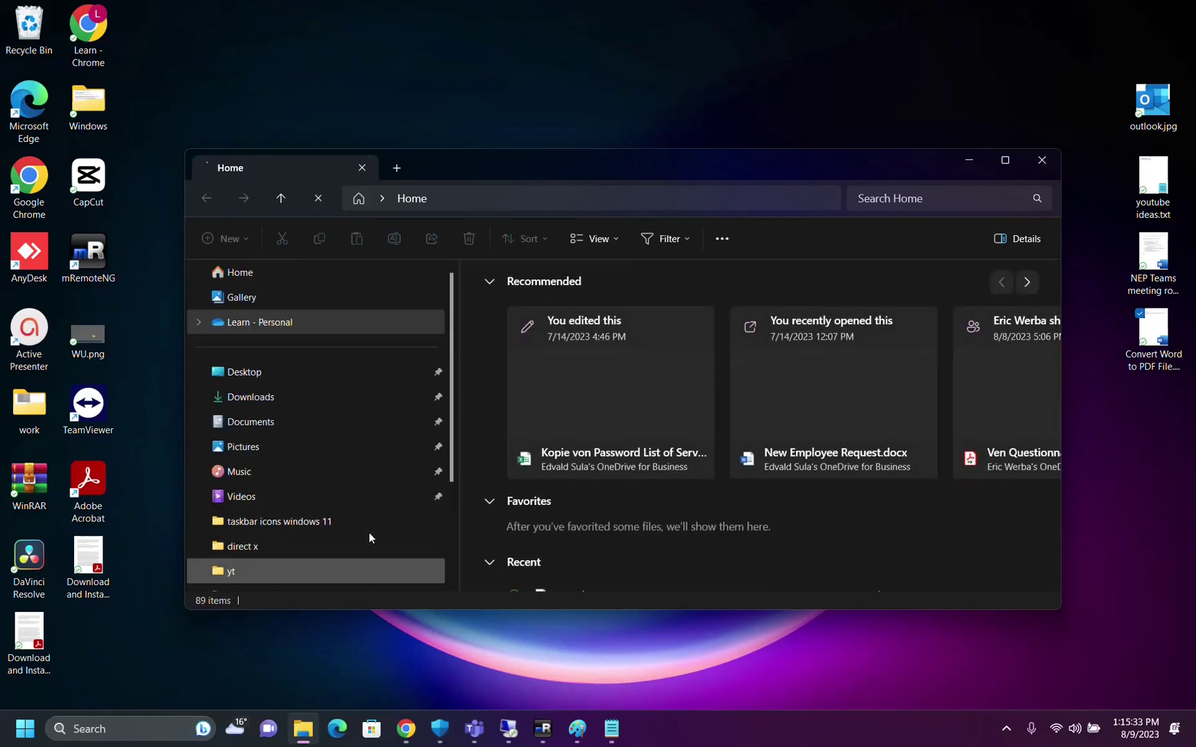
# - Maximize File Explorer and go from Home to the photo Gallery
pyautogui.click(1011, 166)
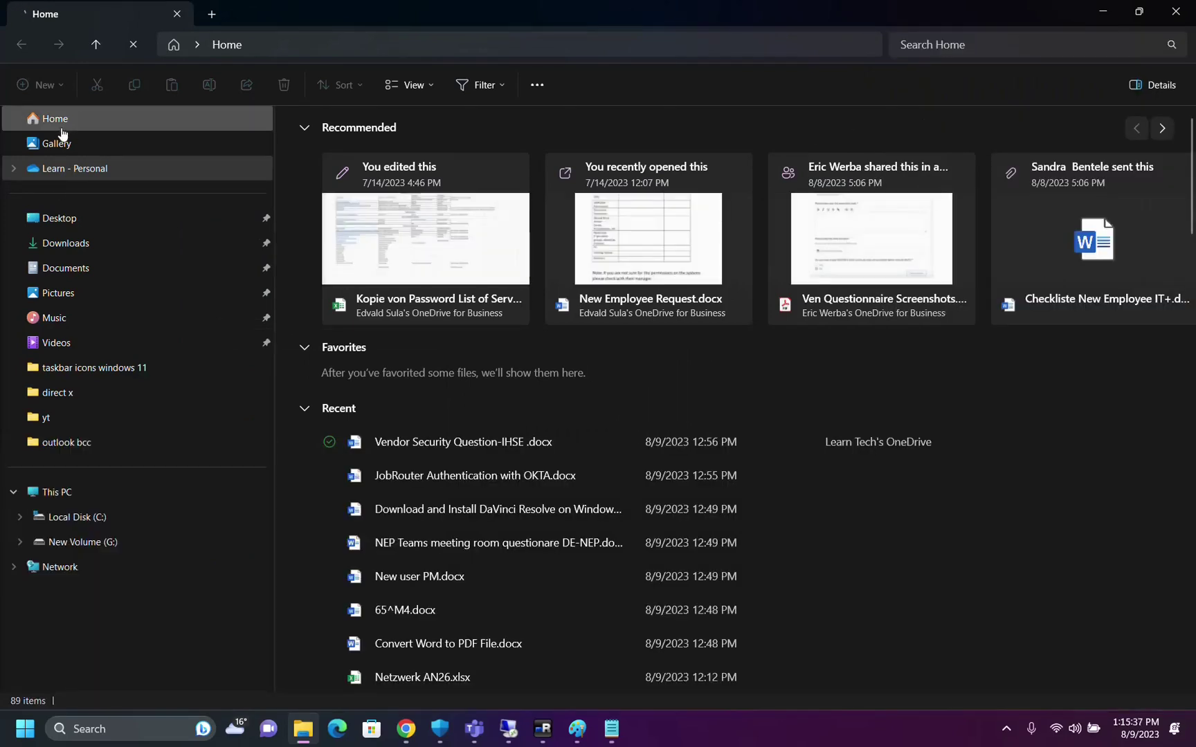
pyautogui.click(115, 129)
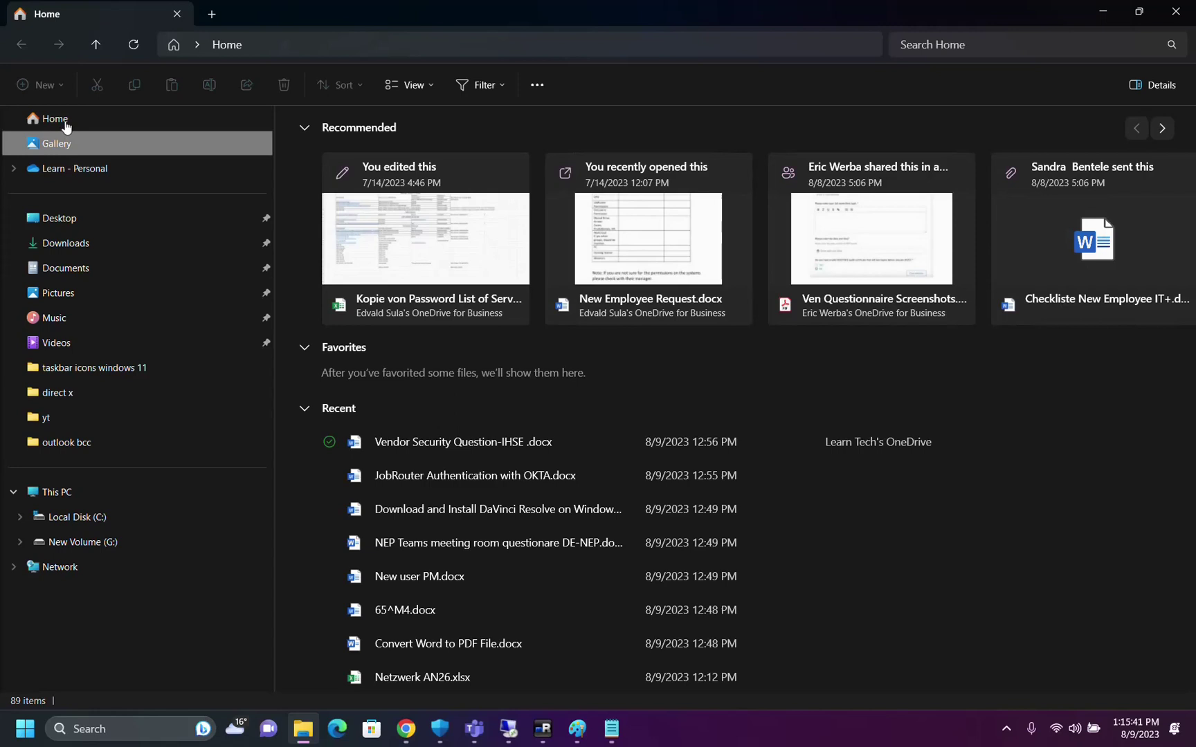
pyautogui.click(53, 141)
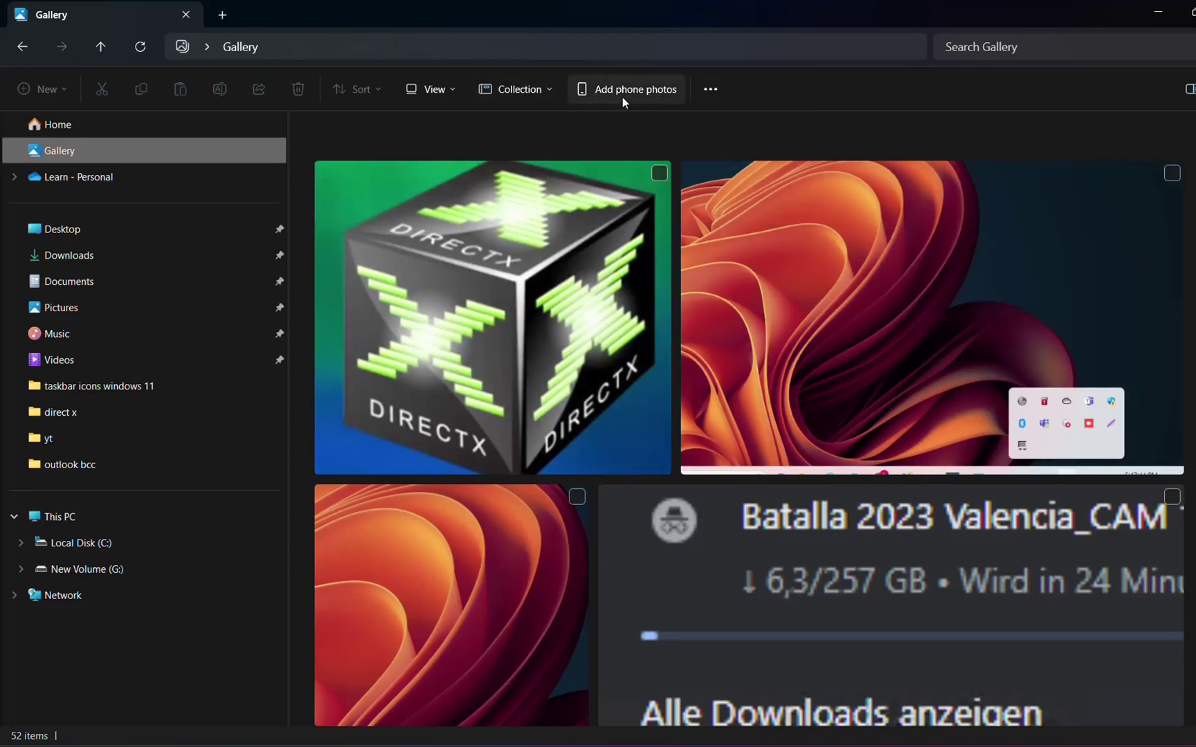
# - Try Add phone photos, close the Chrome page it opens, and check the Collection dropdown
pyautogui.click(622, 97)
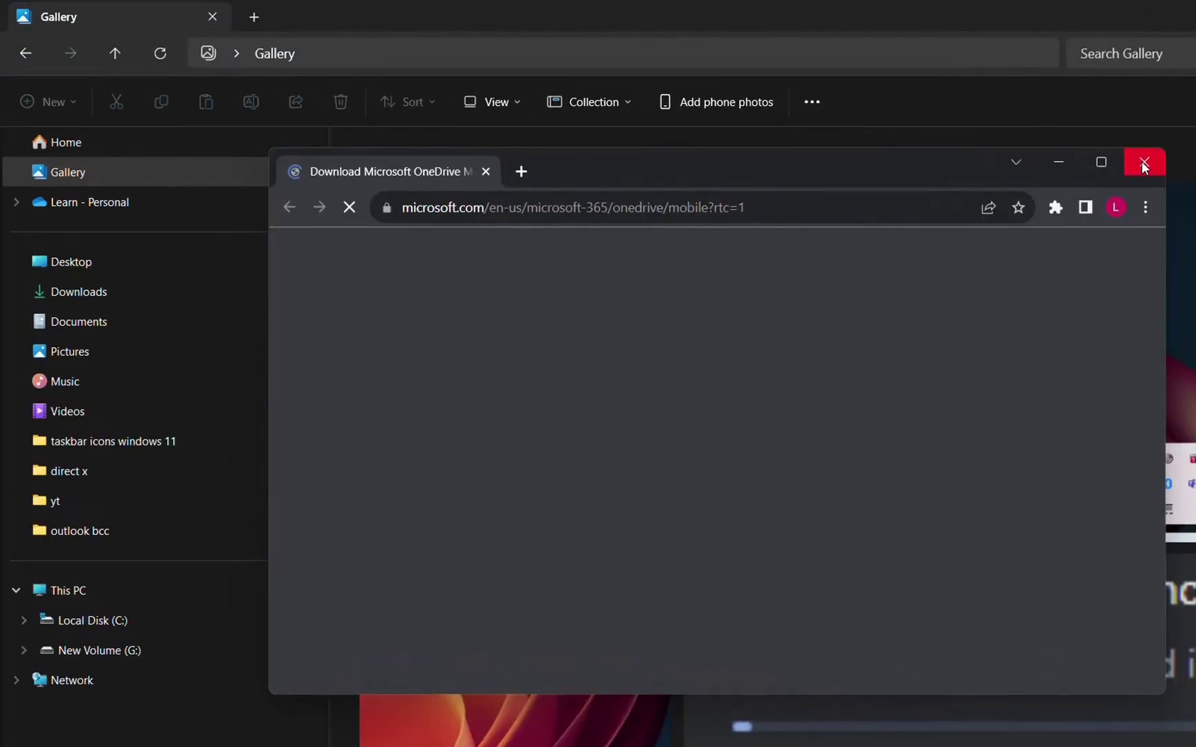
pyautogui.click(1001, 141)
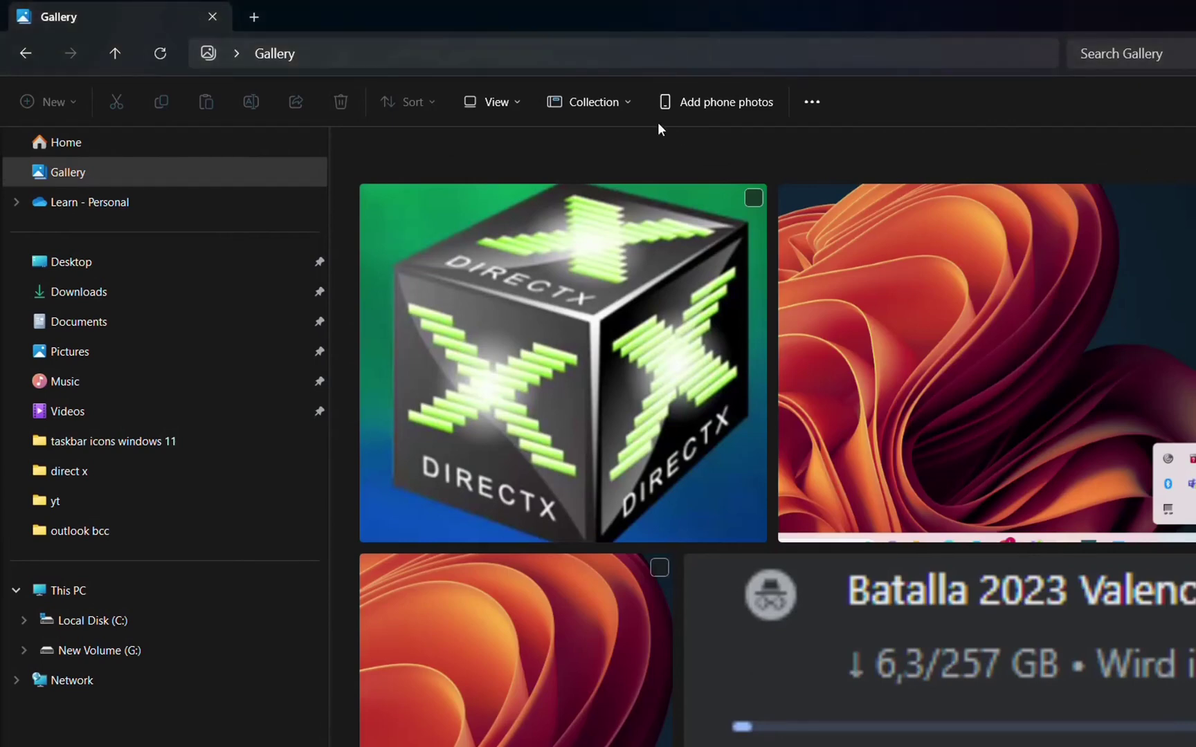
pyautogui.click(630, 104)
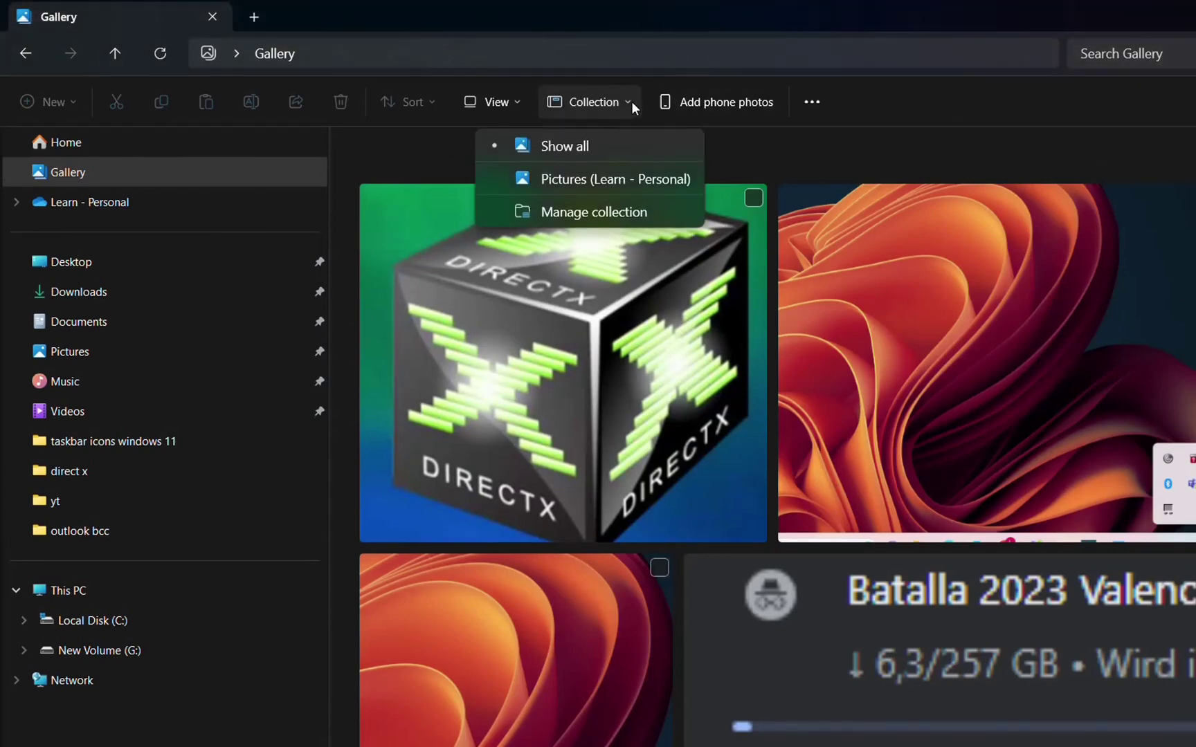
pyautogui.click(632, 101)
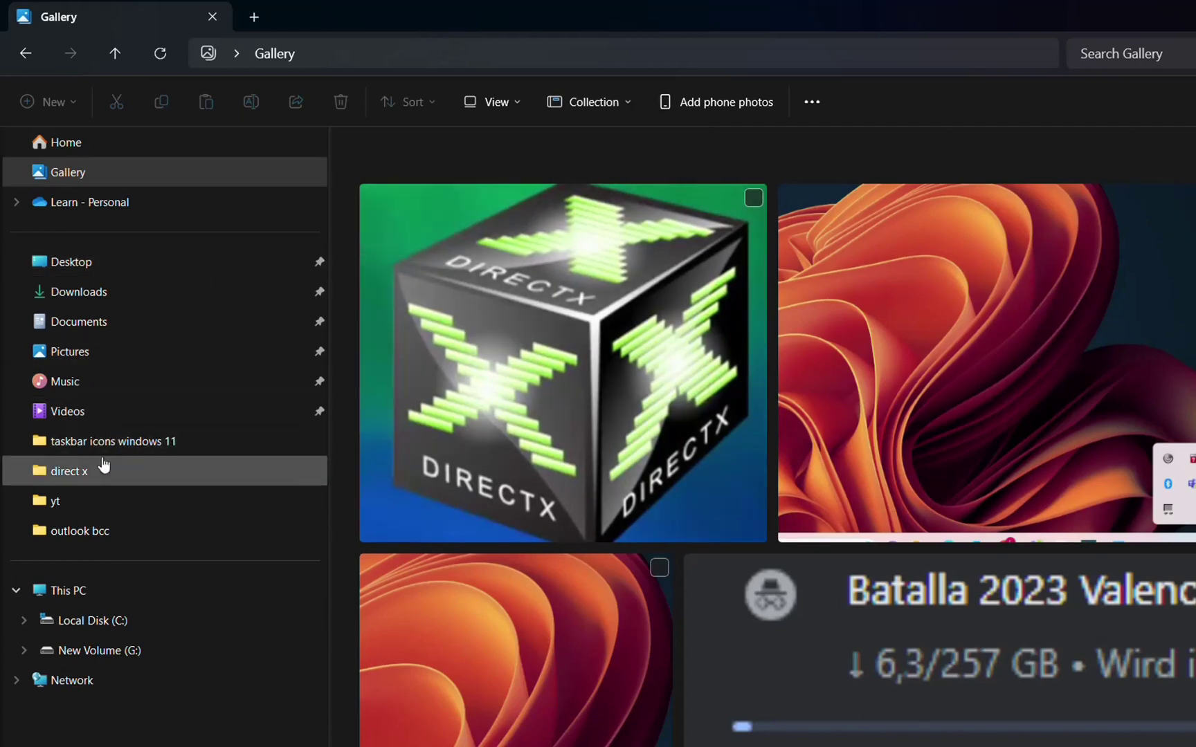
# - Open the direct x folder and view direct x.mp4's details with the details pane toggled off and on
pyautogui.click(103, 465)
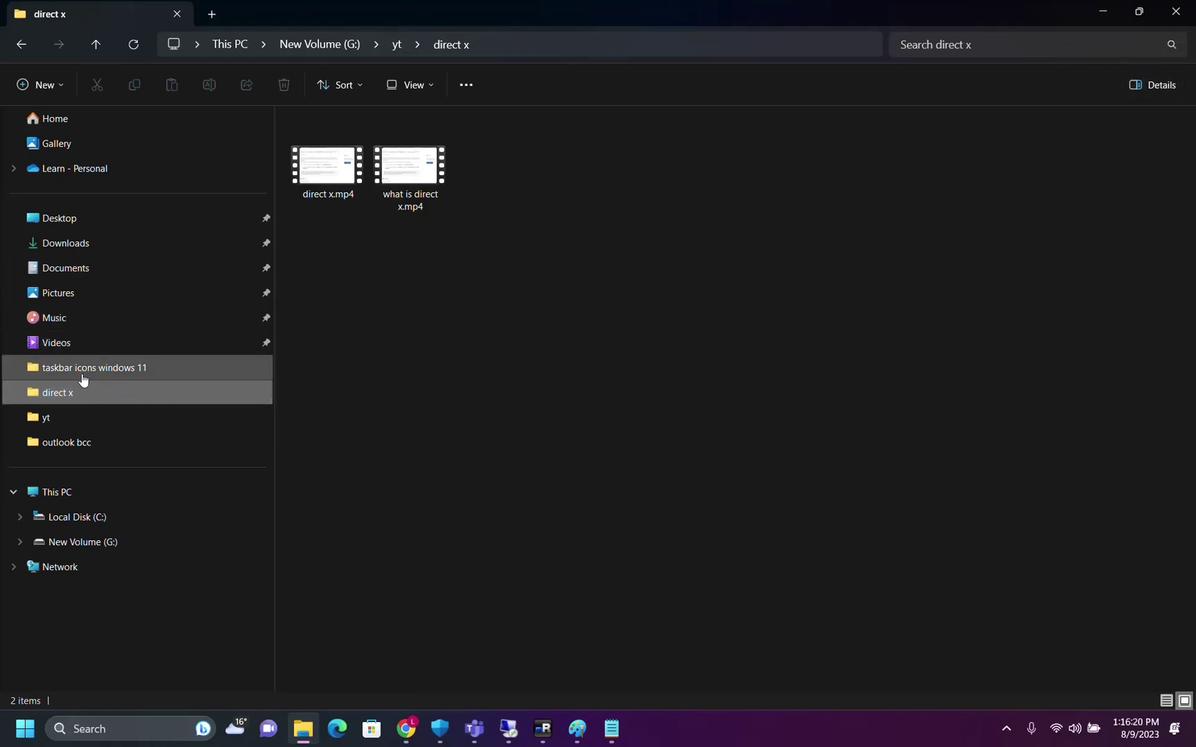
pyautogui.click(1154, 85)
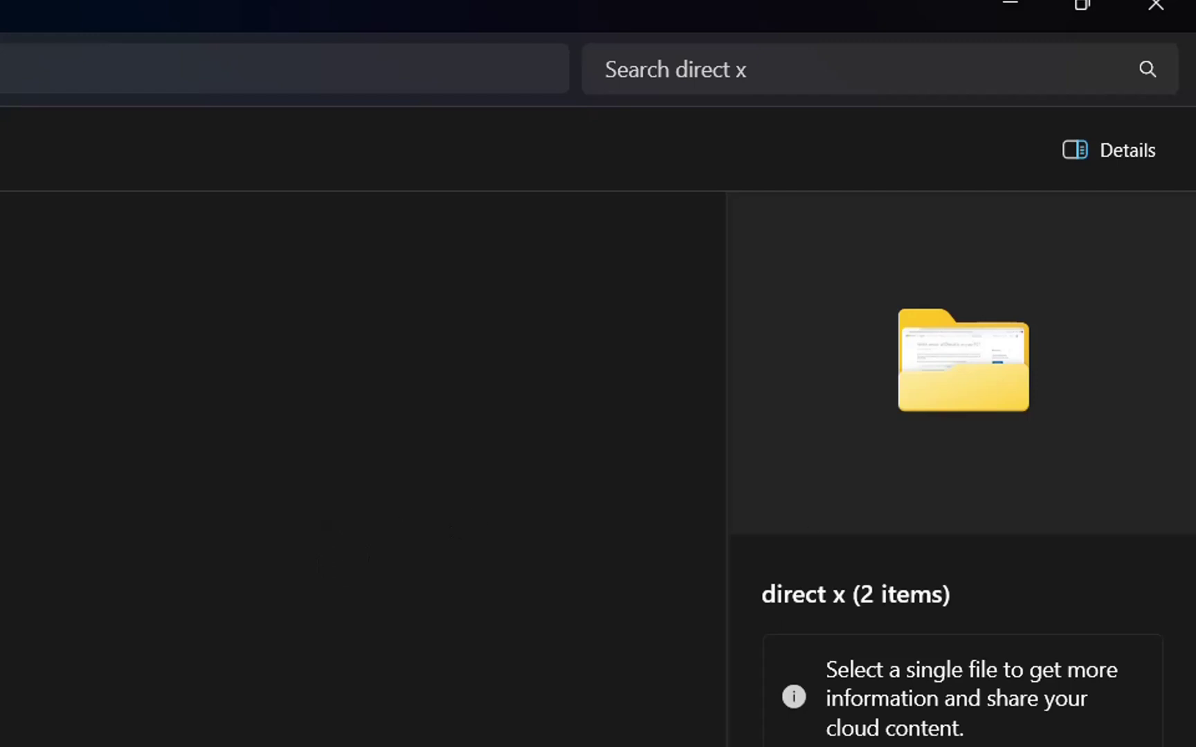
pyautogui.click(102, 454)
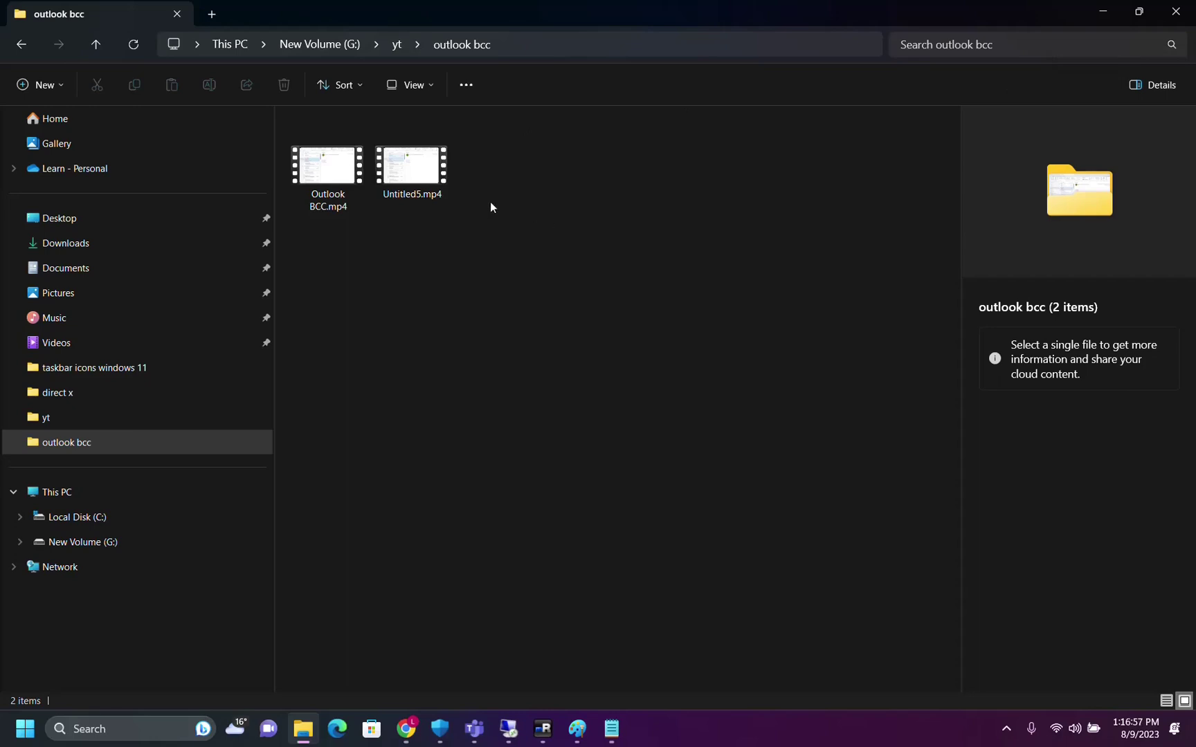
pyautogui.click(1128, 85)
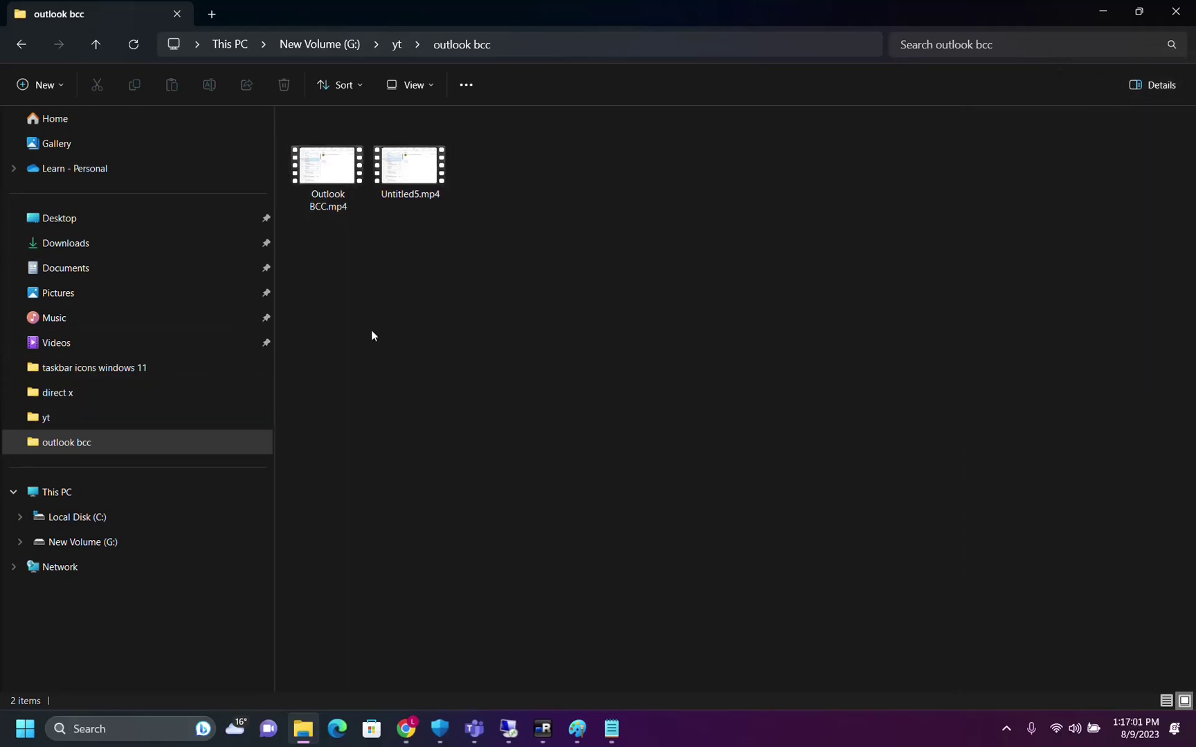
pyautogui.click(1169, 88)
# - In outlook bcc, view details of Outlook BCC.mp4 and Untitled5.mp4, then dismiss Untitled5.mp4's context menu
pyautogui.click(363, 202)
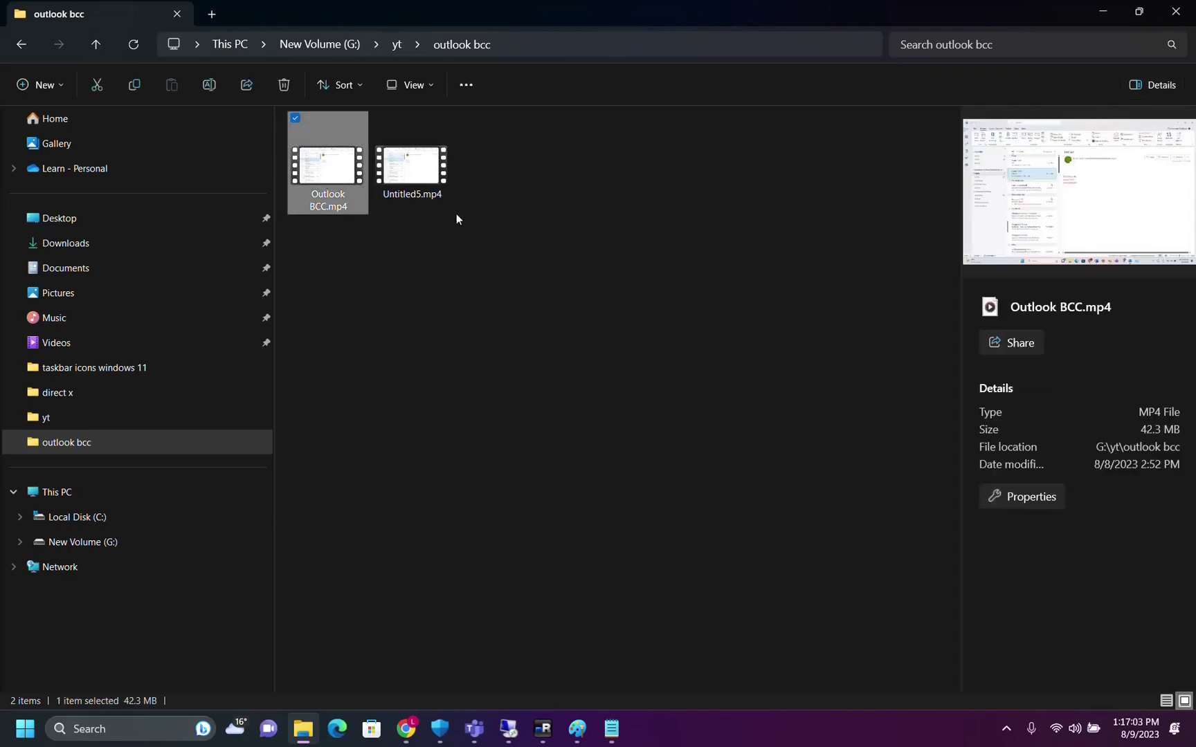
pyautogui.click(402, 193)
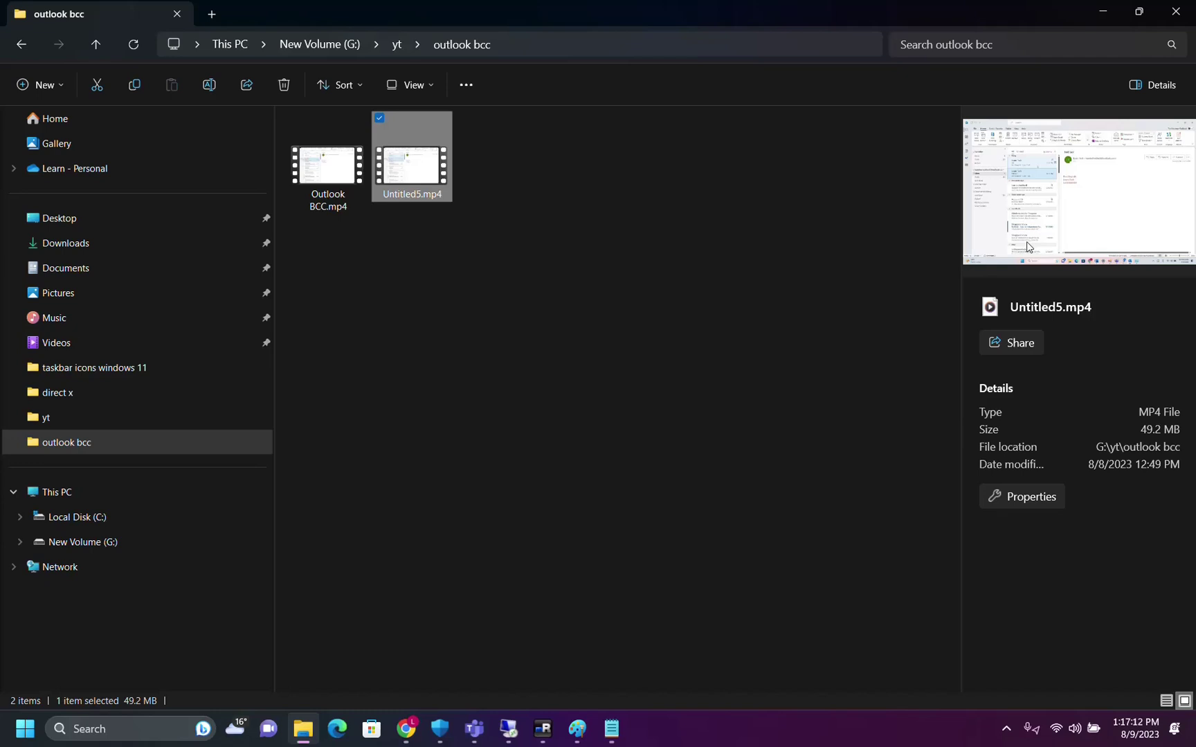
pyautogui.rightClick(412, 184)
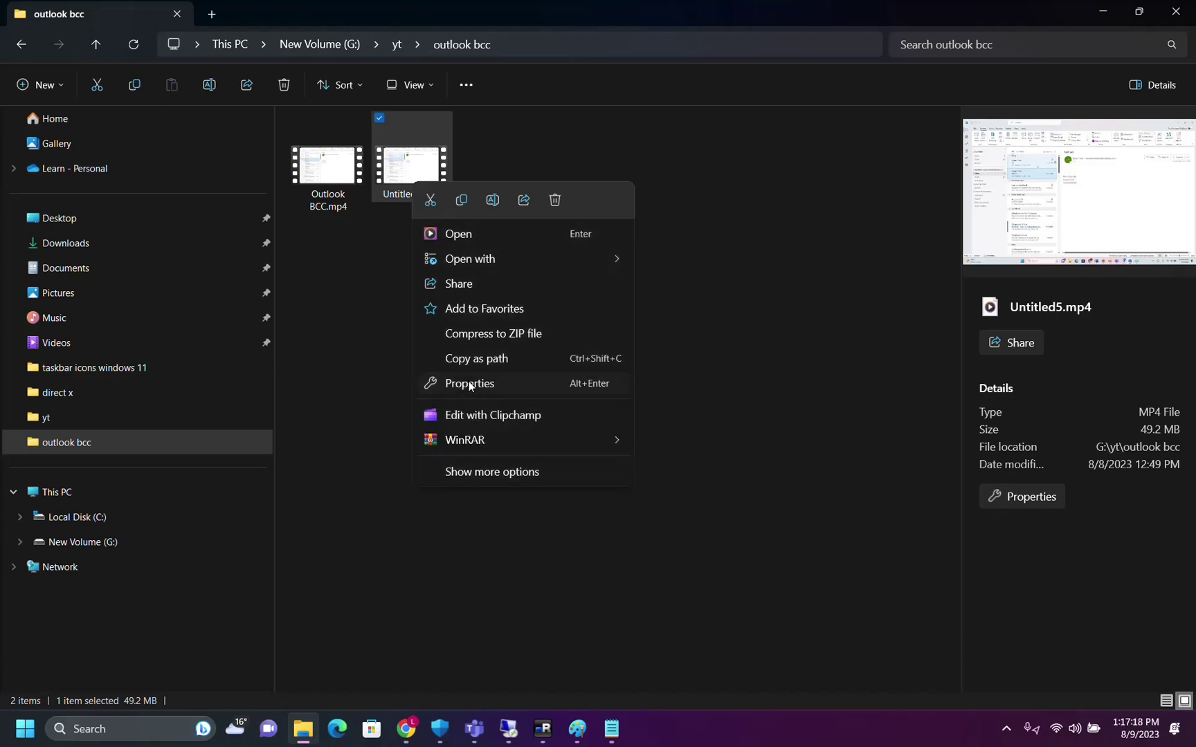
pyautogui.click(707, 371)
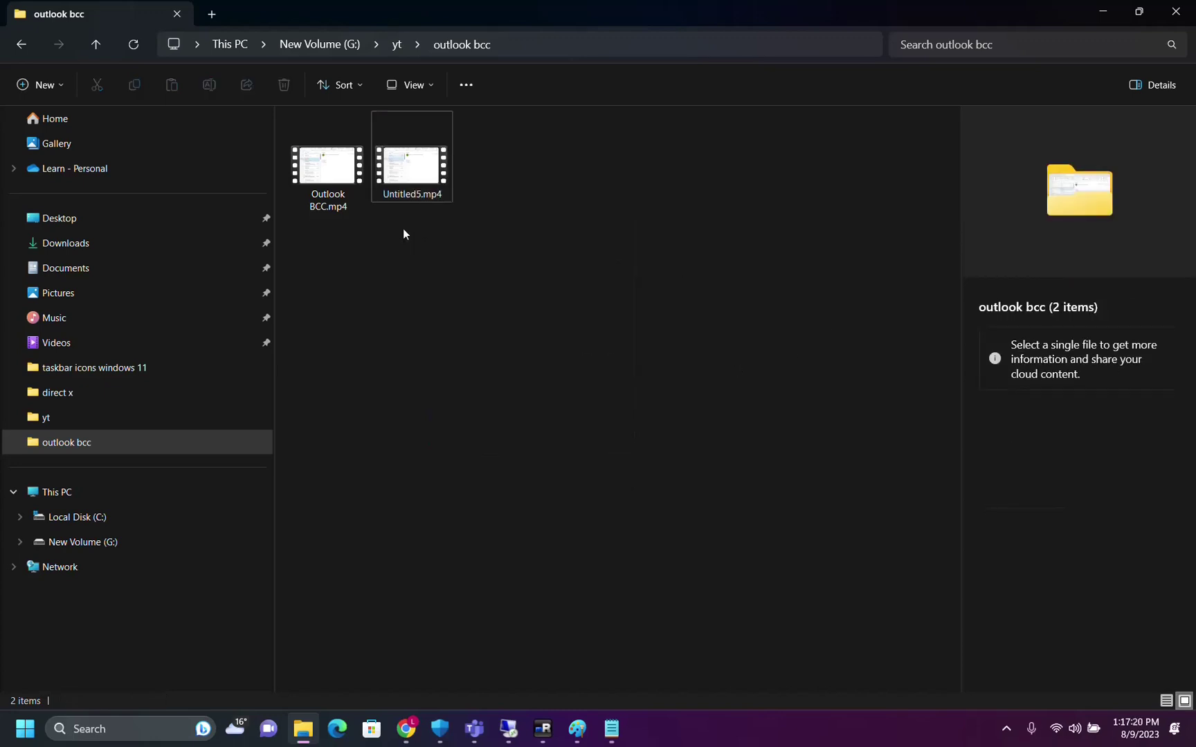
# - Reselect Untitled5.mp4, select all items, and drag the Home tab out of the tab strip
pyautogui.click(392, 181)
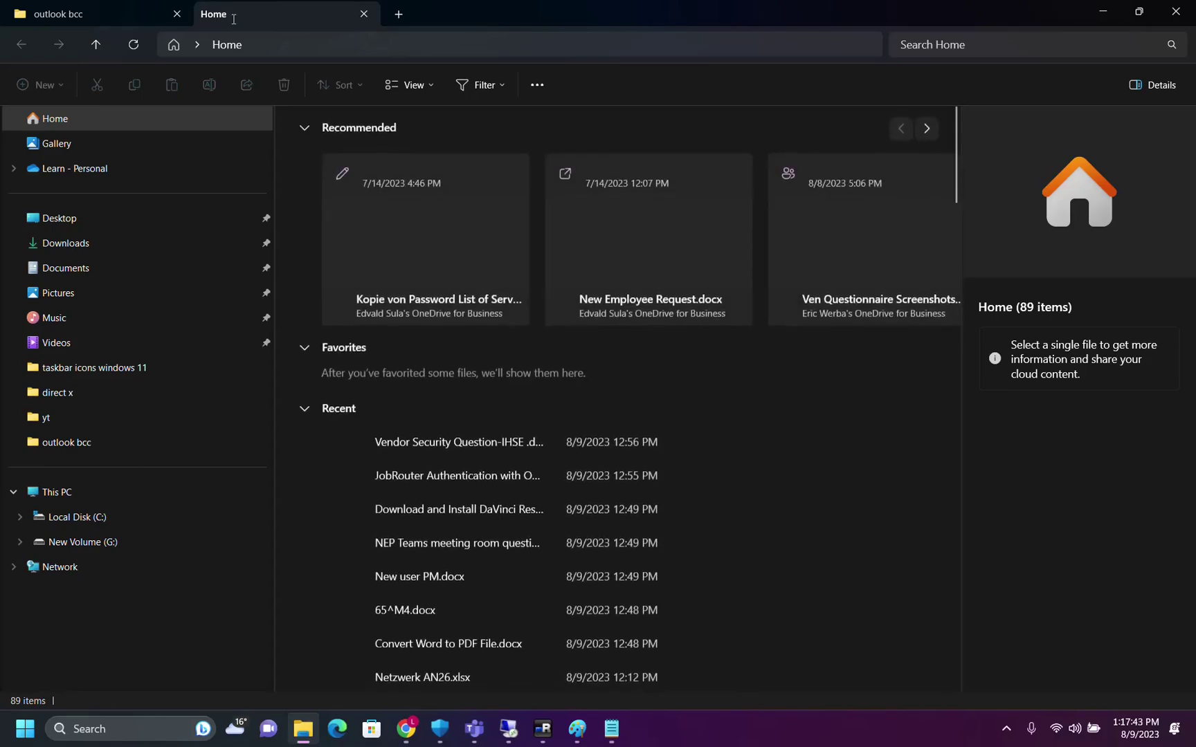
pyautogui.hotkey('ctrl', 'a')
pyautogui.moveTo(262, 11); pyautogui.dragTo(449, 171)
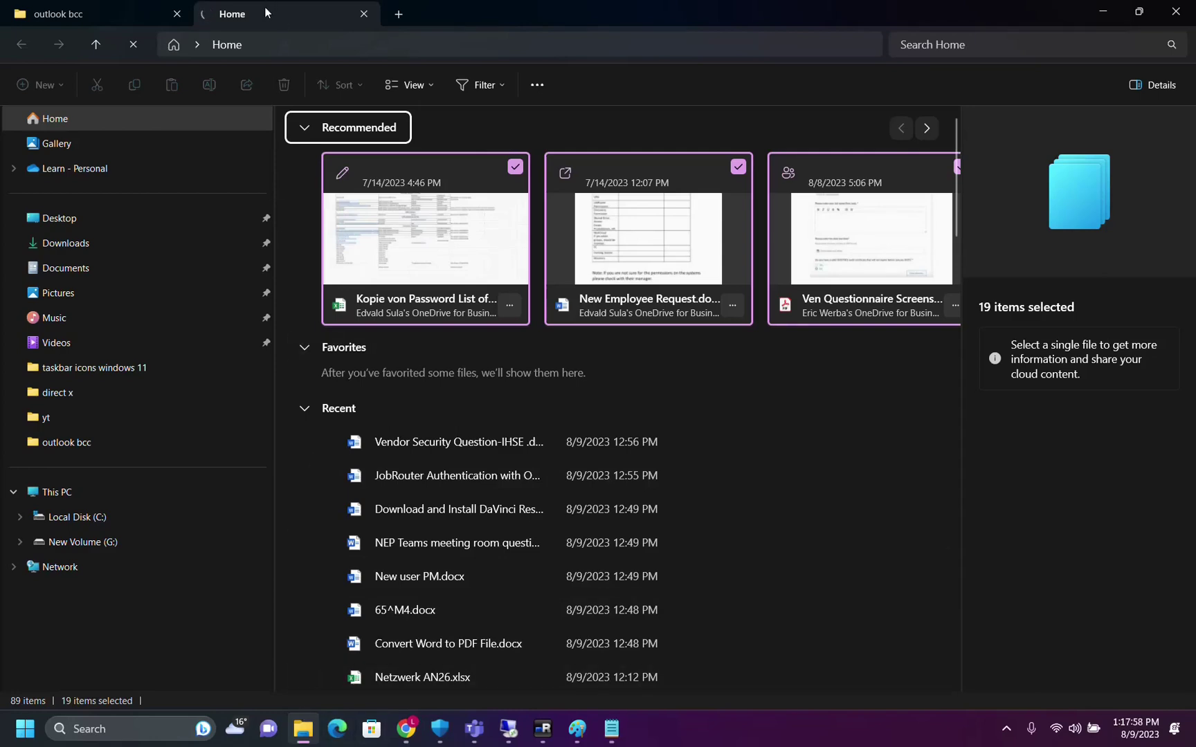
pyautogui.moveTo(271, 12); pyautogui.dragTo(643, 8)
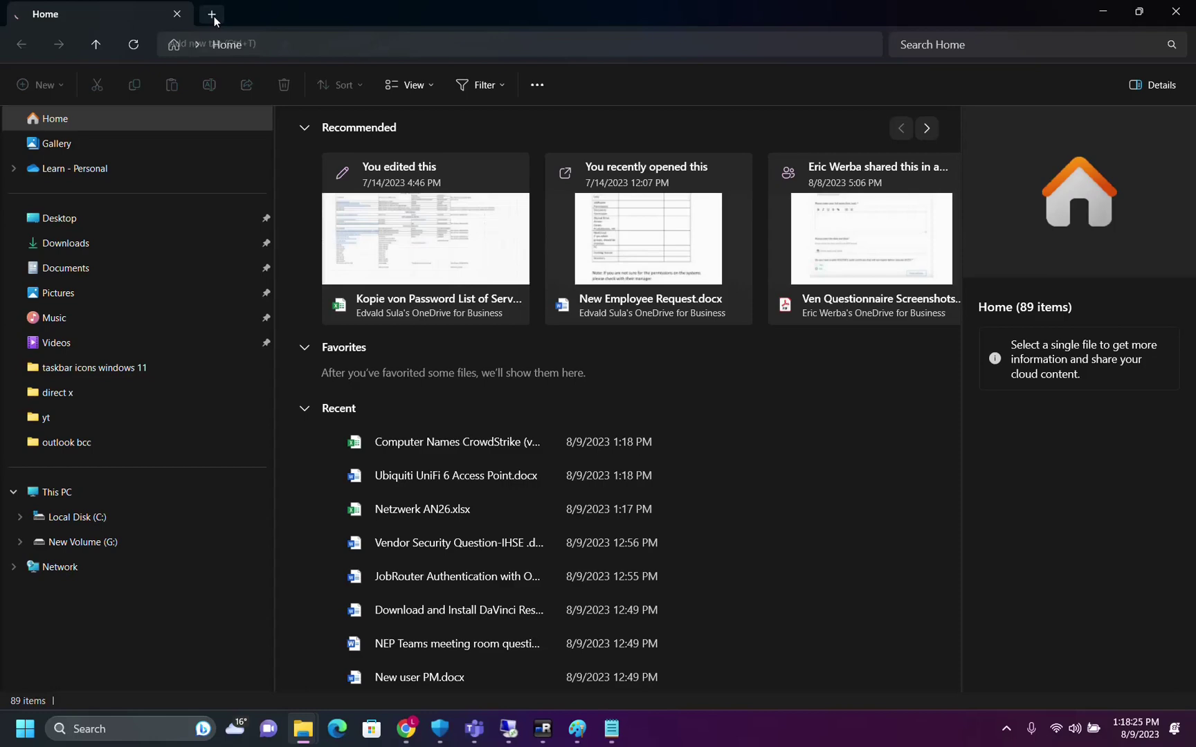
# - Open Documents, add a new Home tab, switch between tabs, close the third tab, and return to Documents
pyautogui.click(68, 271)
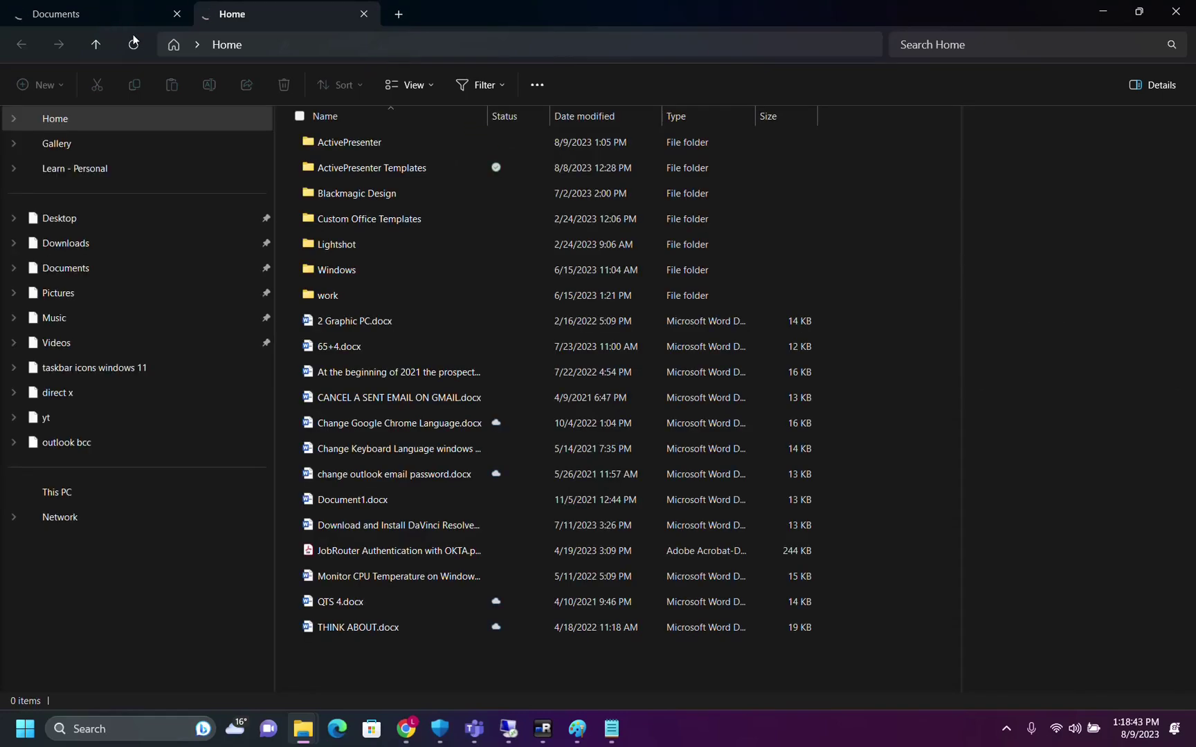
pyautogui.hotkey('ctrl', 't')
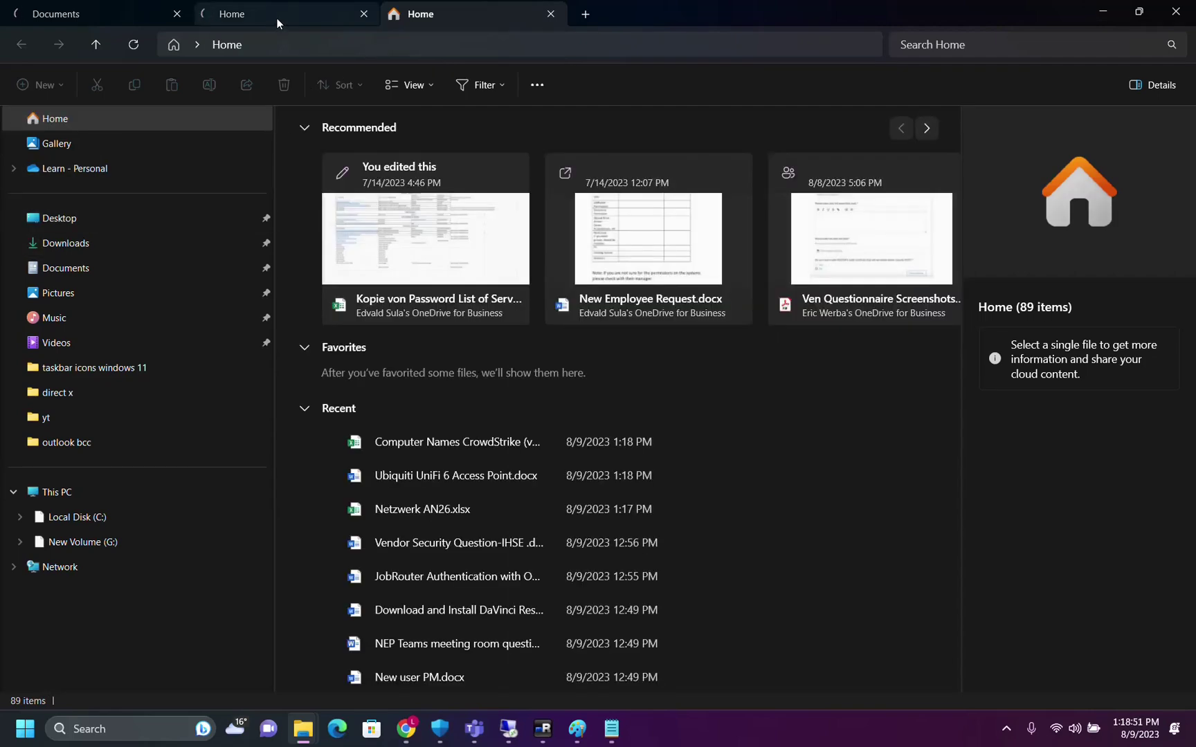
pyautogui.click(277, 18)
pyautogui.click(446, 19)
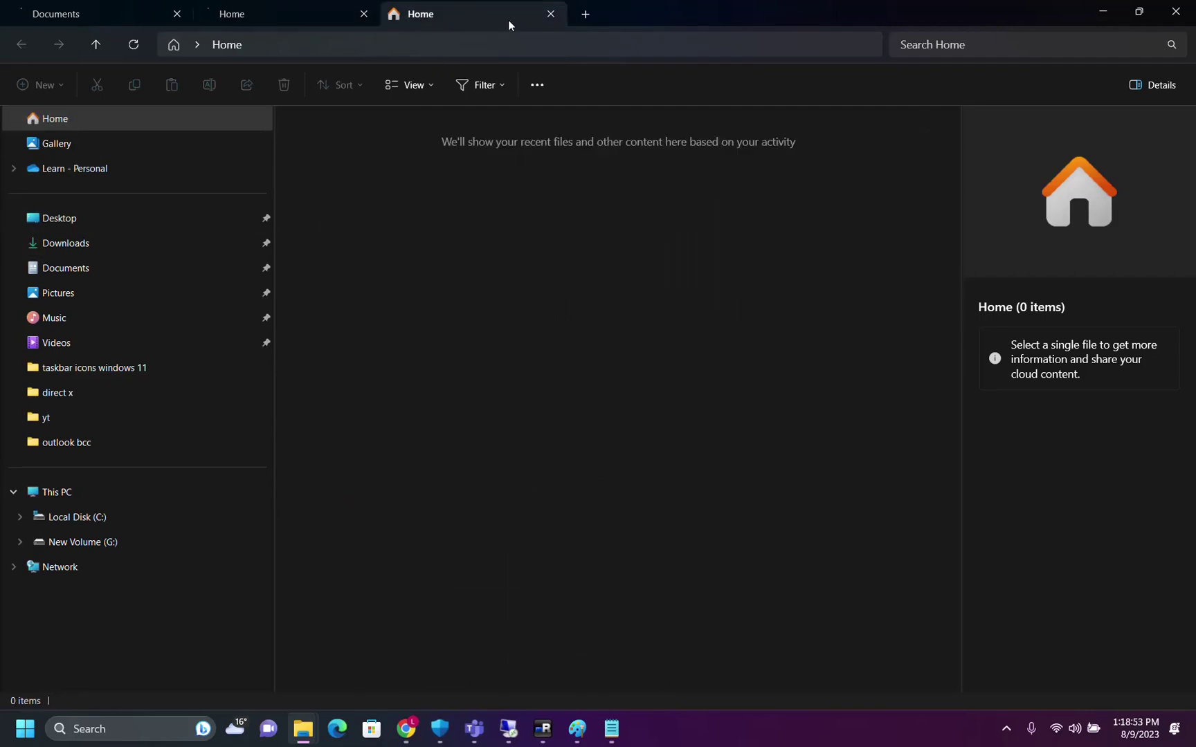
pyautogui.click(557, 20)
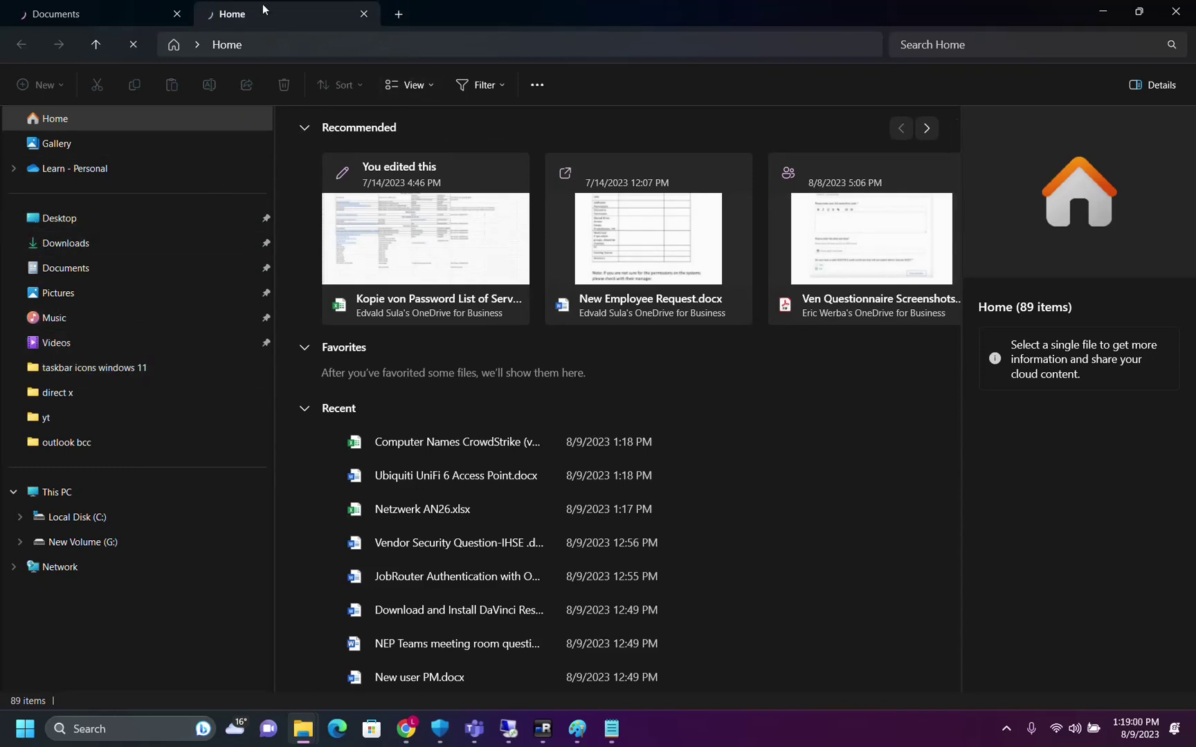
pyautogui.click(90, 14)
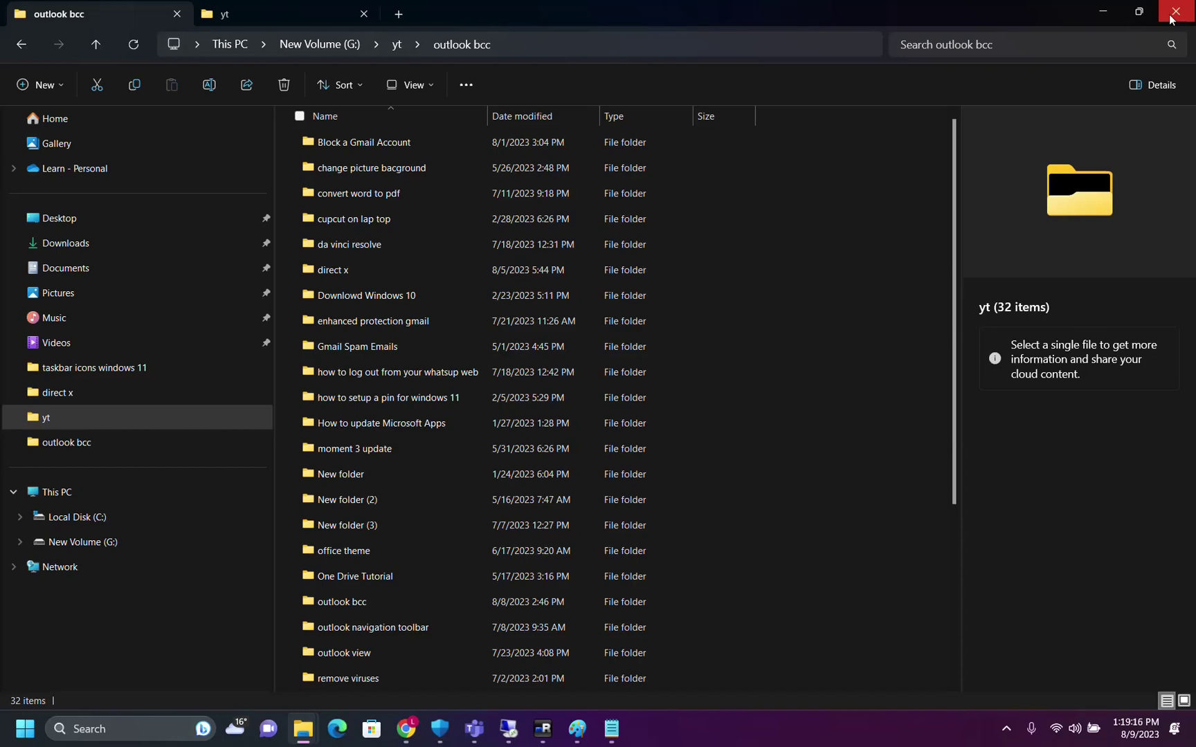
# - Close File Explorer, compress the desktop Windows folder to Windows.zip, and move the archive beside the folder
pyautogui.click(1174, 12)
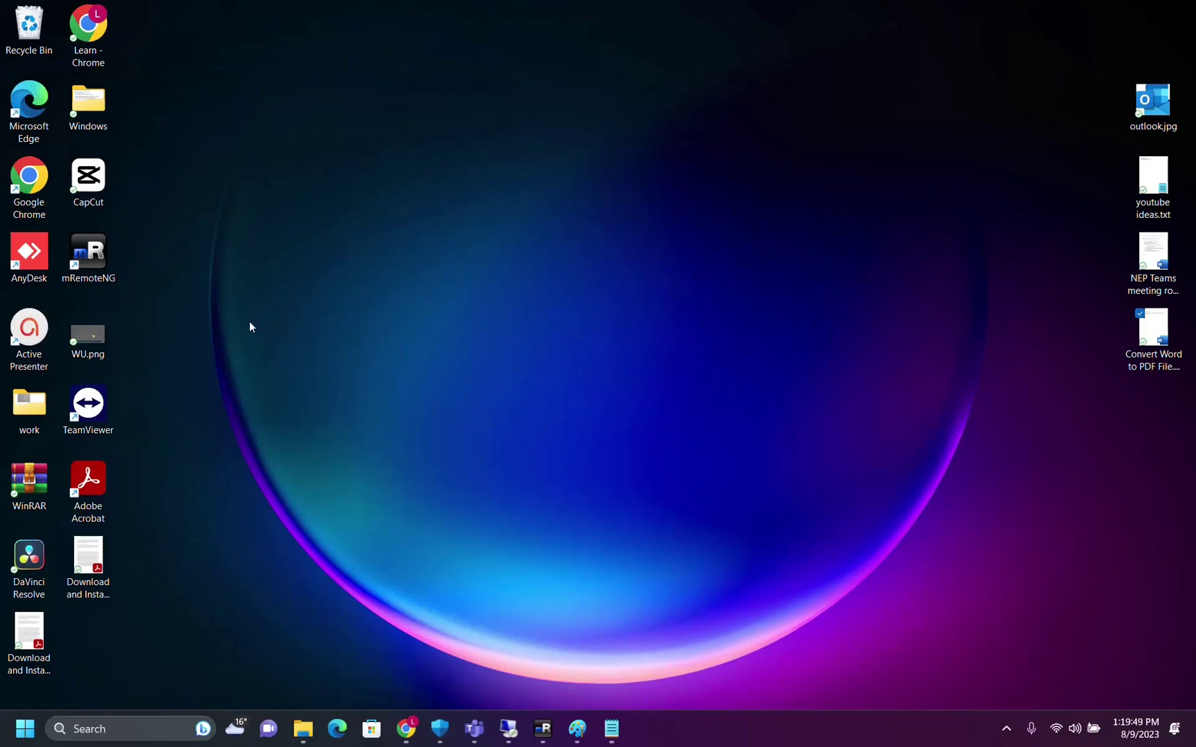
pyautogui.click(93, 117)
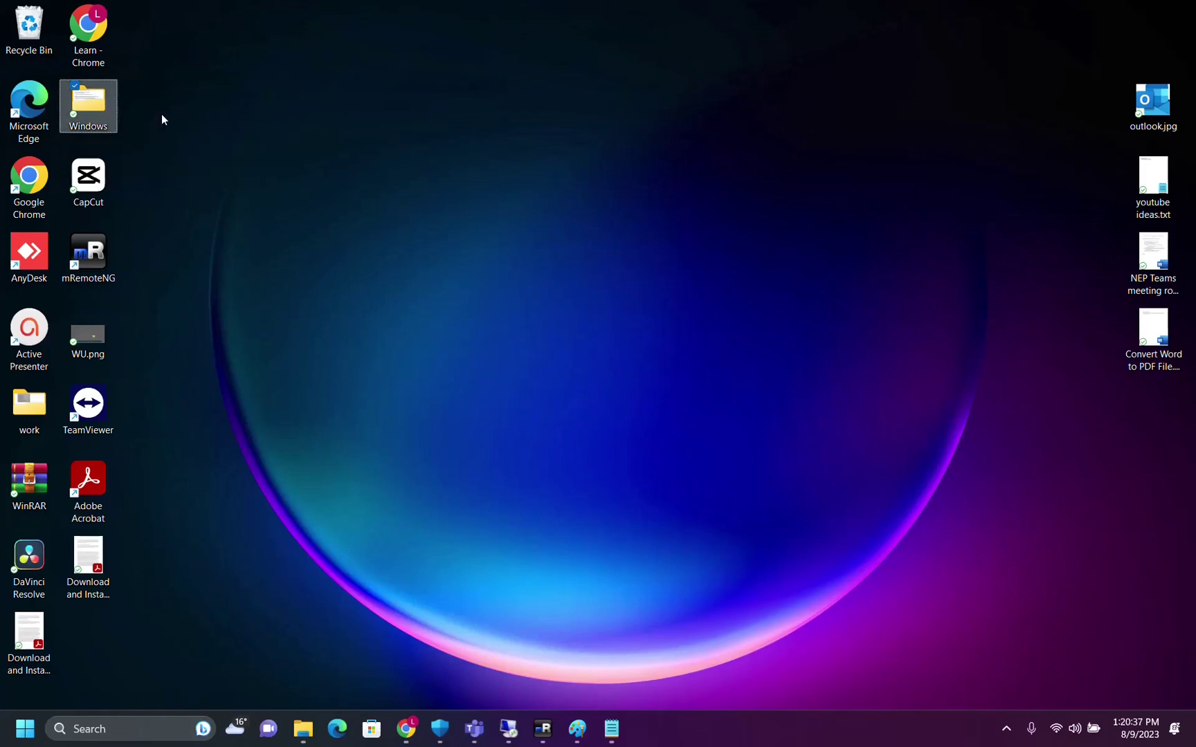
pyautogui.rightClick(97, 110)
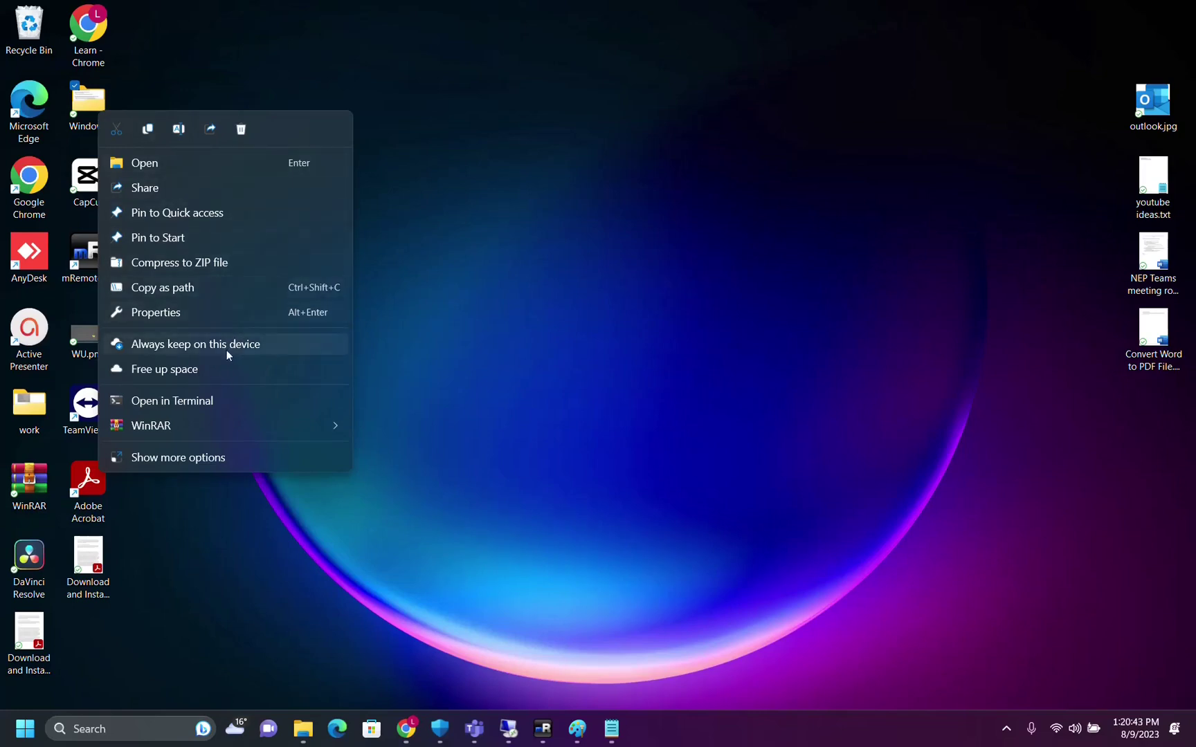
pyautogui.click(193, 262)
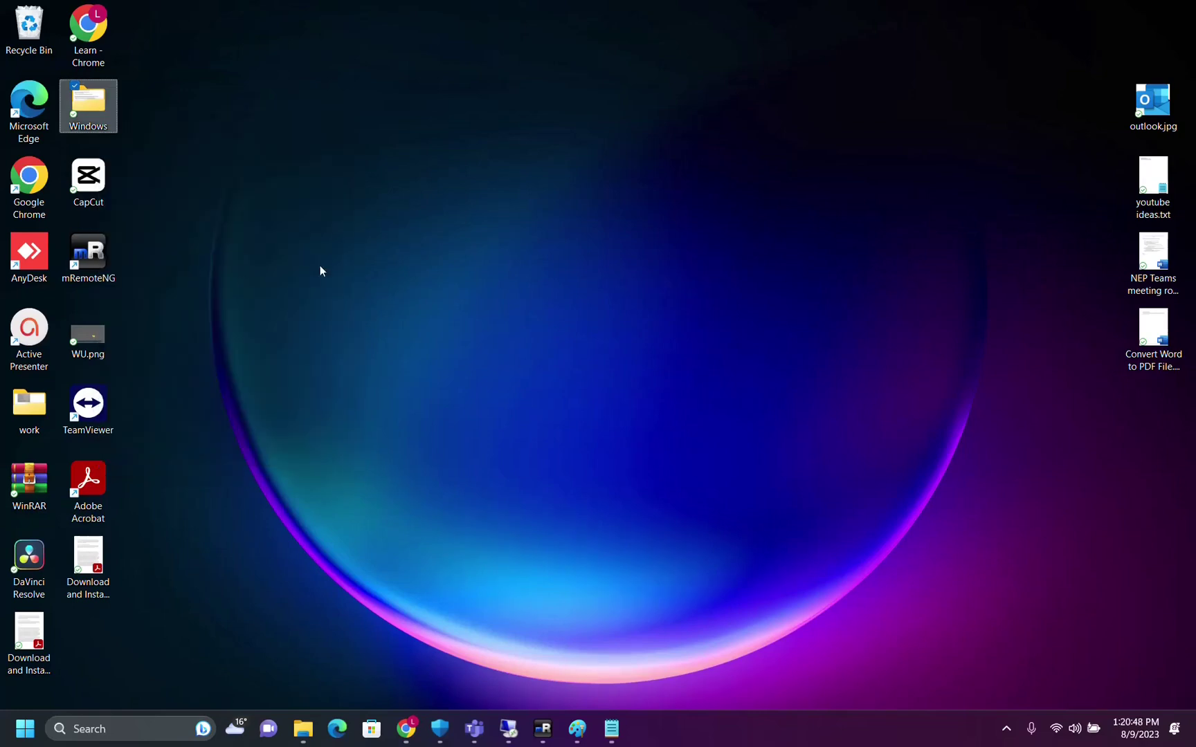
pyautogui.click(466, 276)
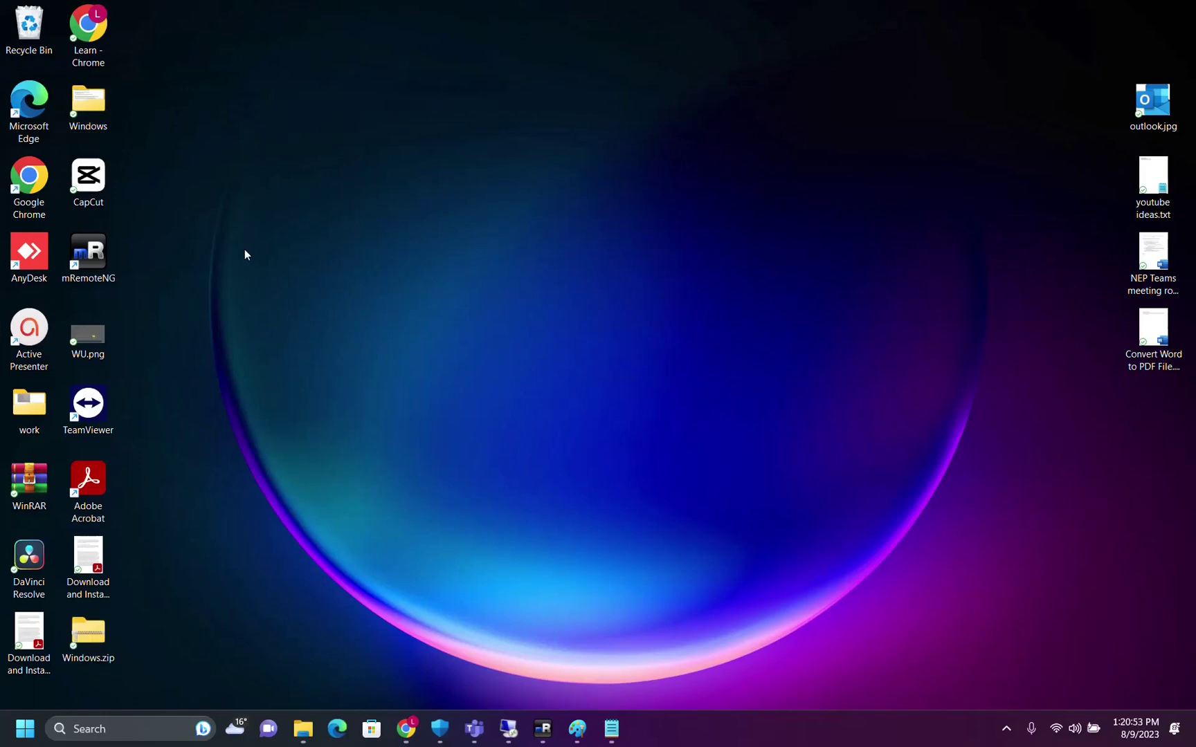
pyautogui.moveTo(102, 644); pyautogui.dragTo(202, 77)
pyautogui.click(189, 215)
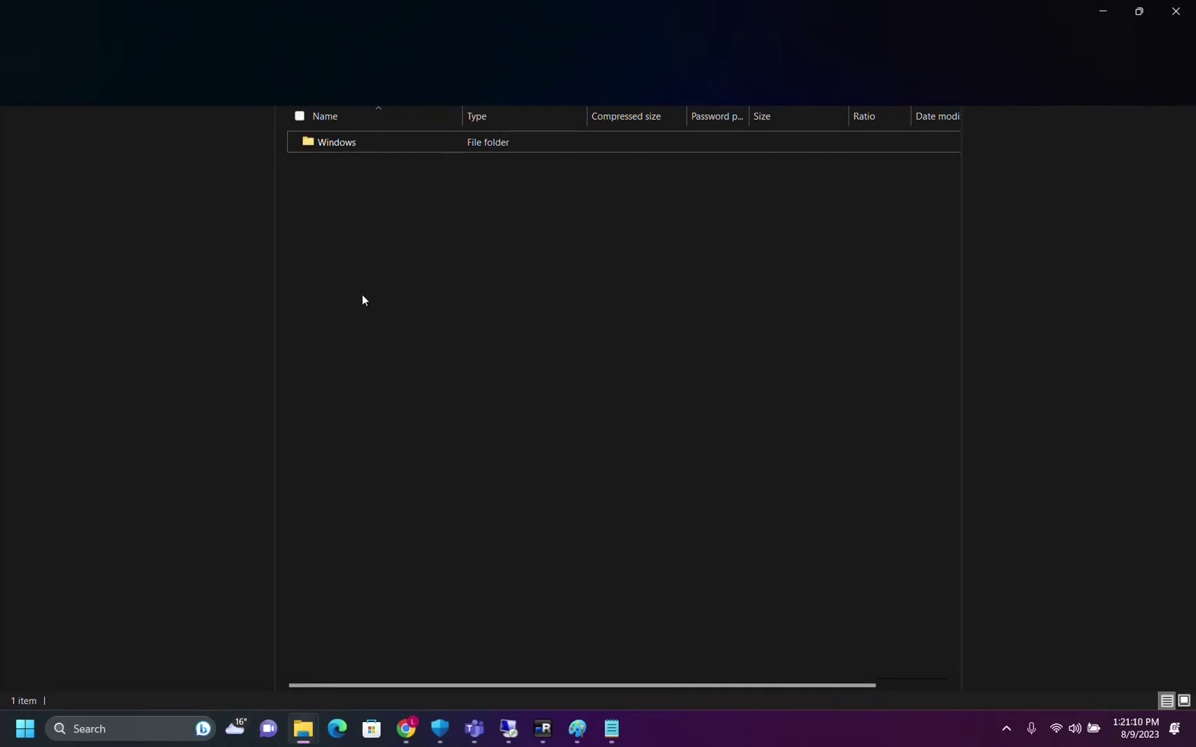
pyautogui.click(1176, 12)
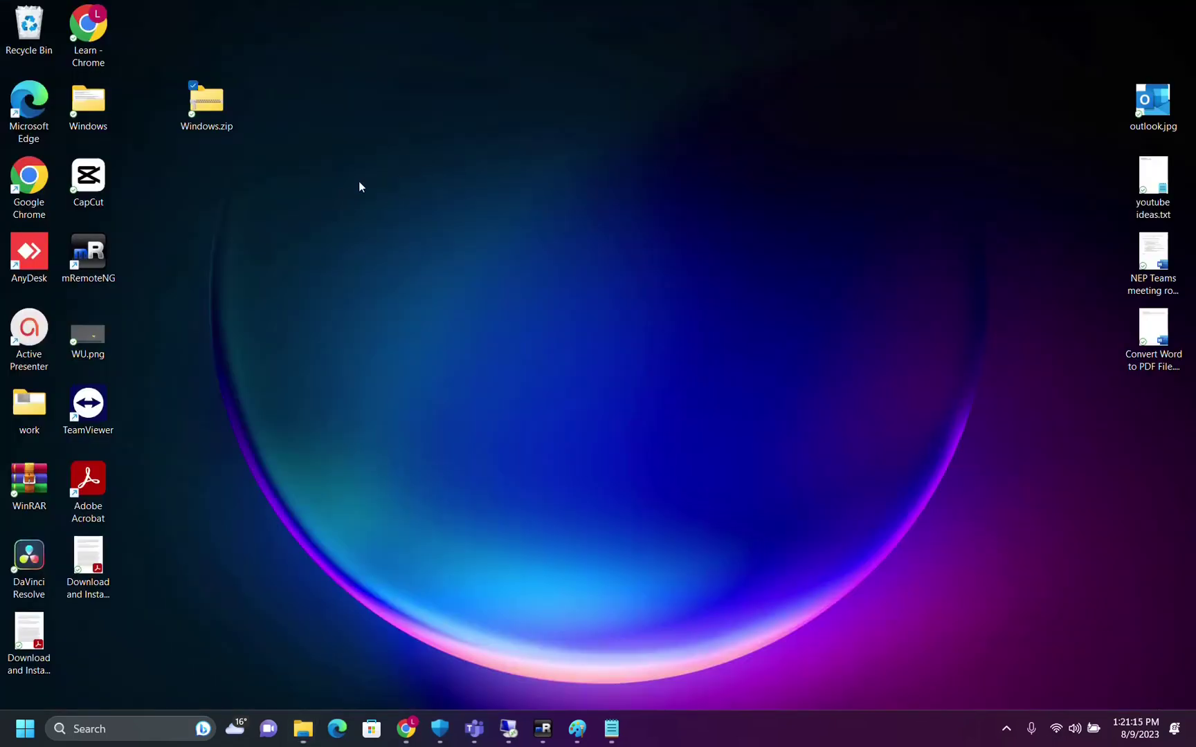
pyautogui.rightClick(212, 118)
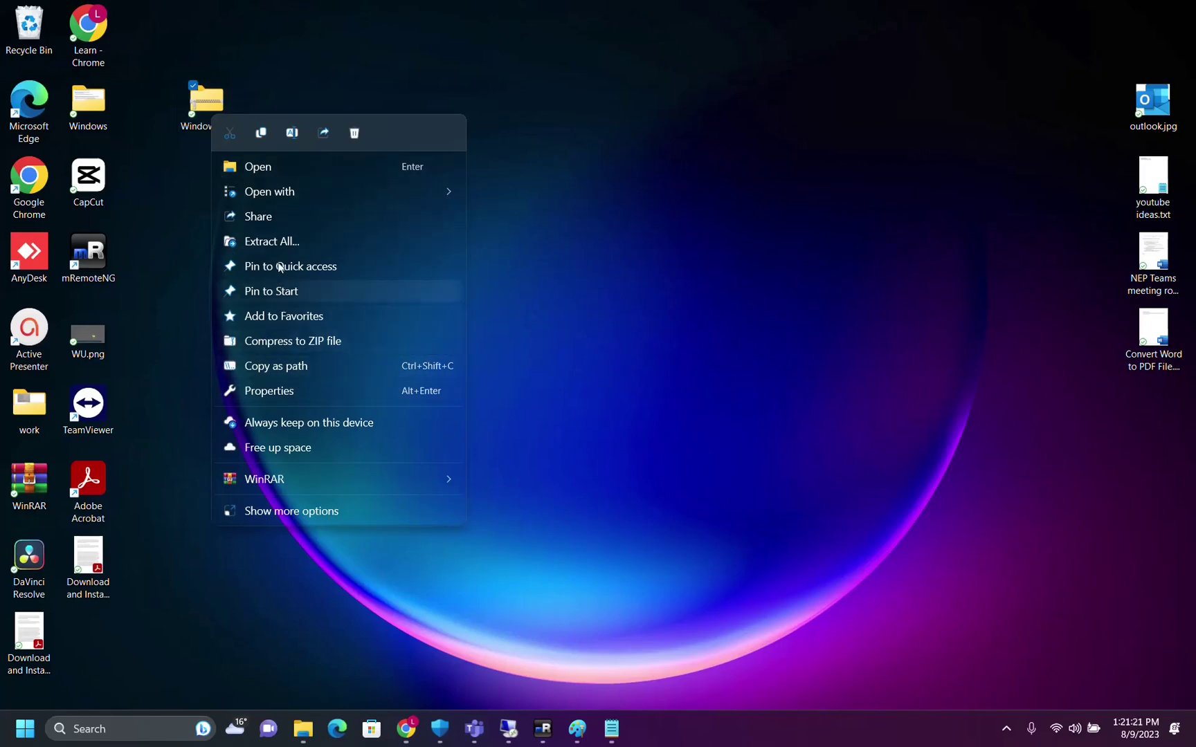
pyautogui.click(275, 242)
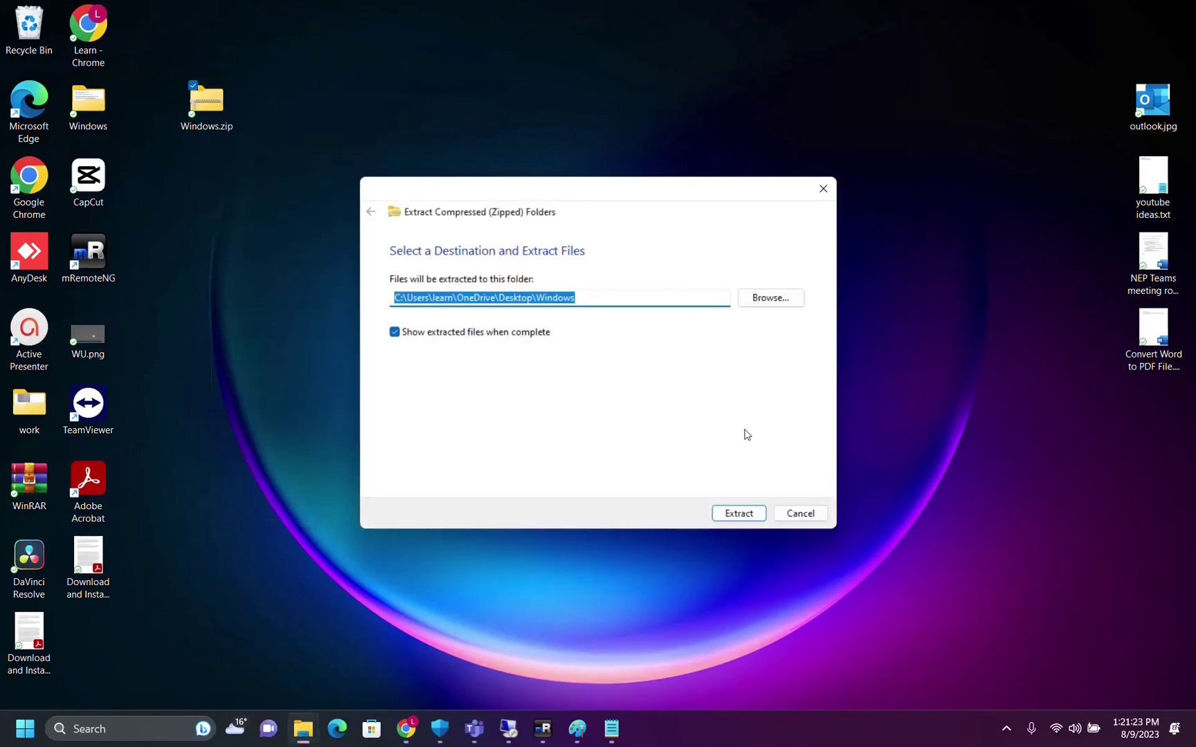
pyautogui.click(823, 187)
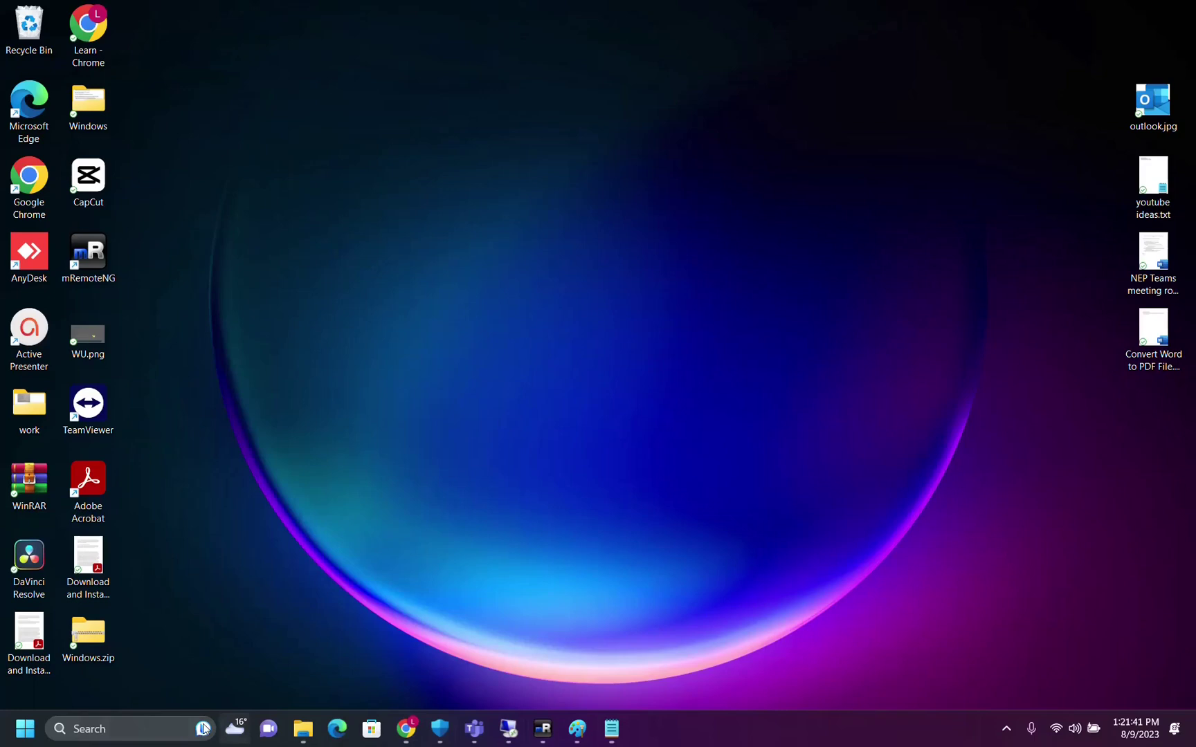
# - Search 'settig' from the taskbar to launch Settings, then go to Network & internet › Wi-Fi
pyautogui.click(160, 729)
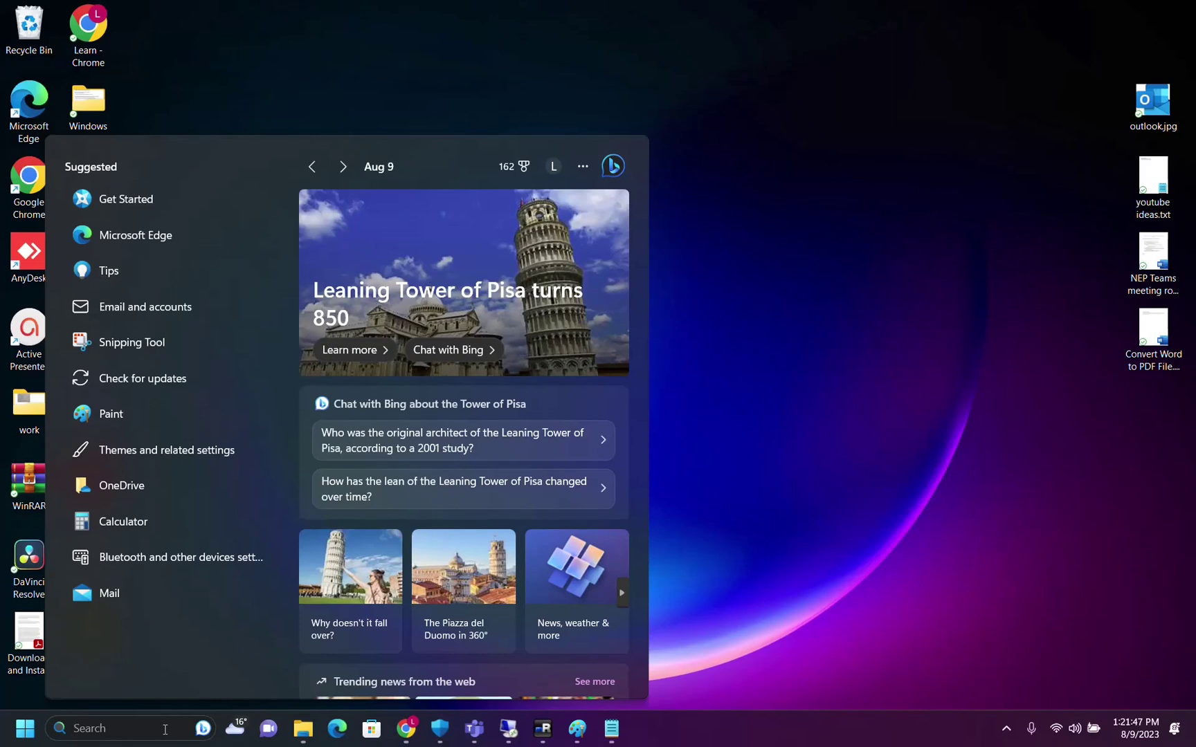
pyautogui.write('settig')
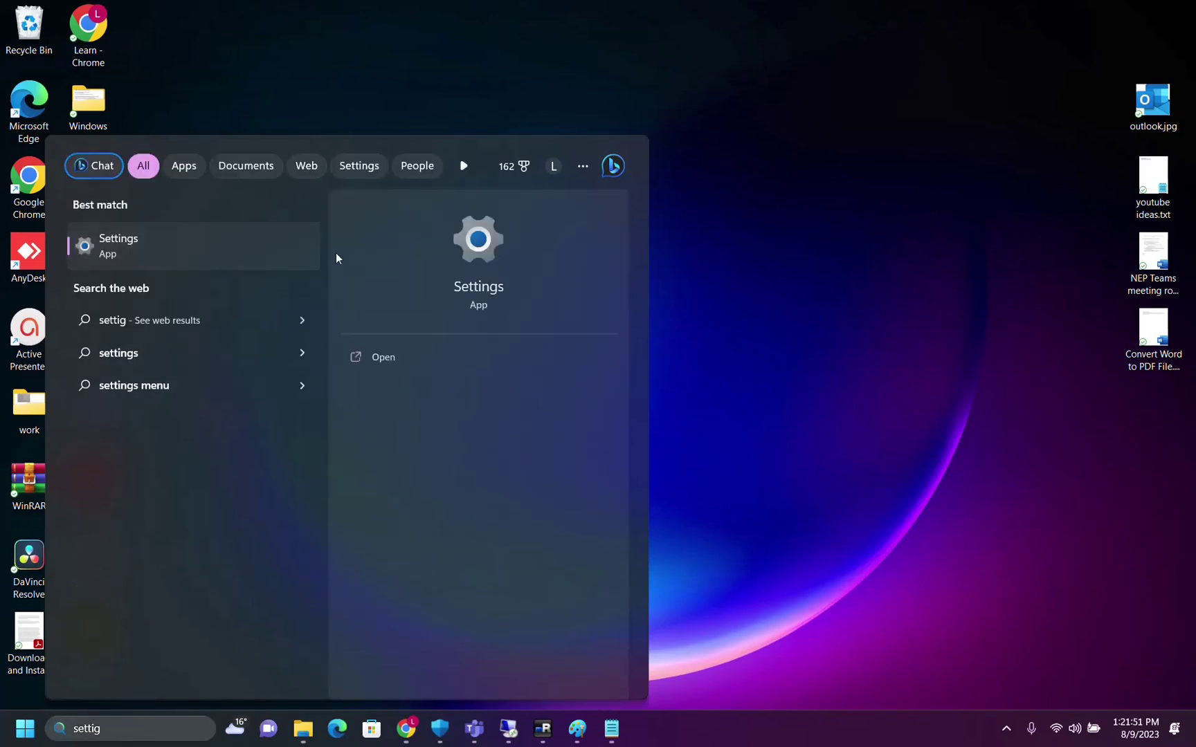
pyautogui.press('Return')
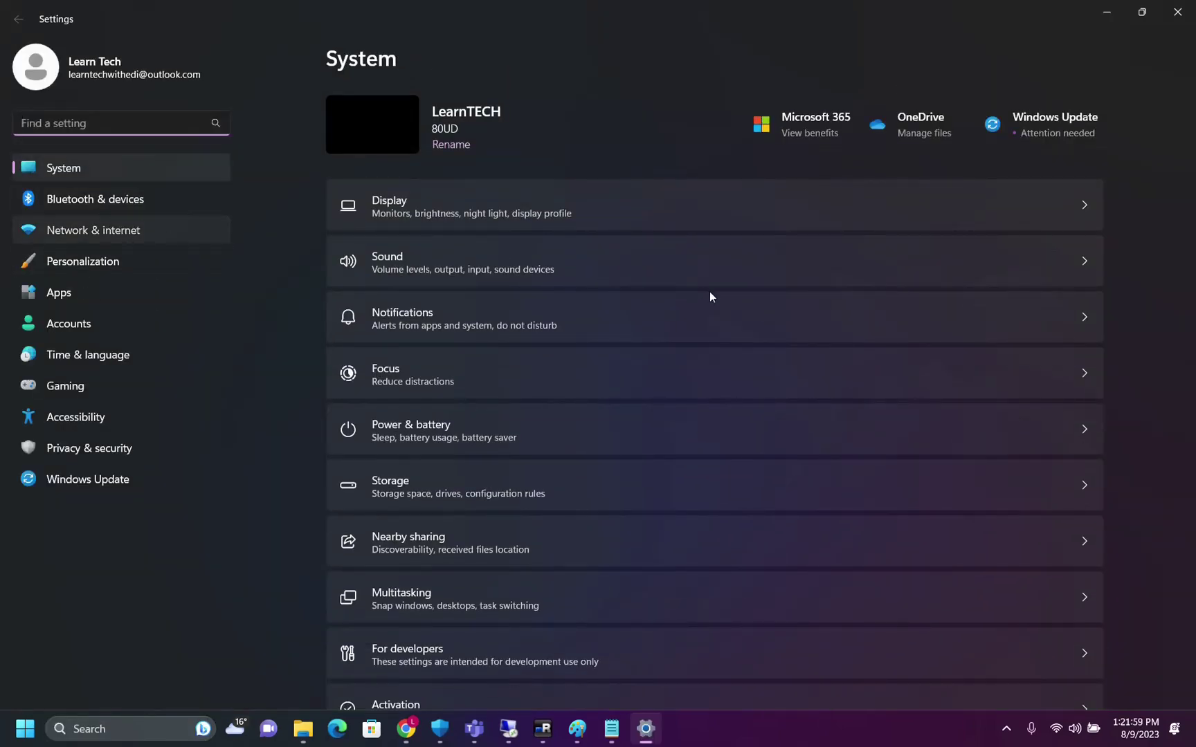
pyautogui.press('Return')
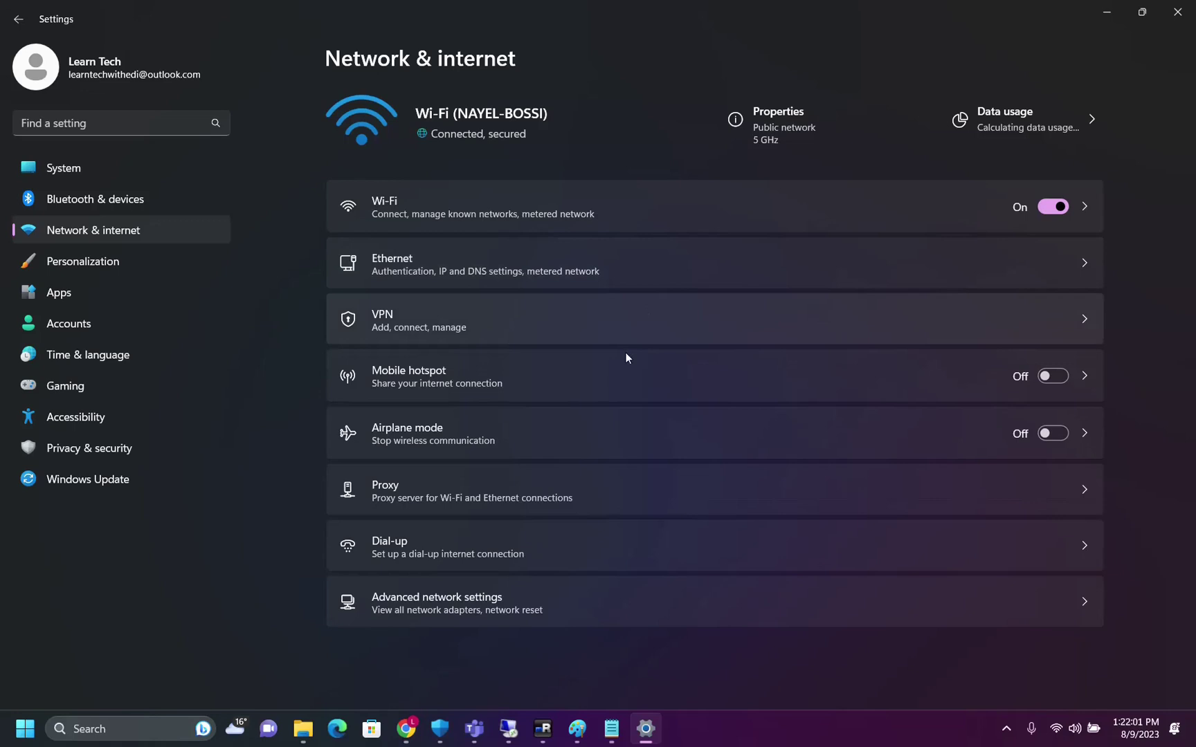
pyautogui.click(443, 227)
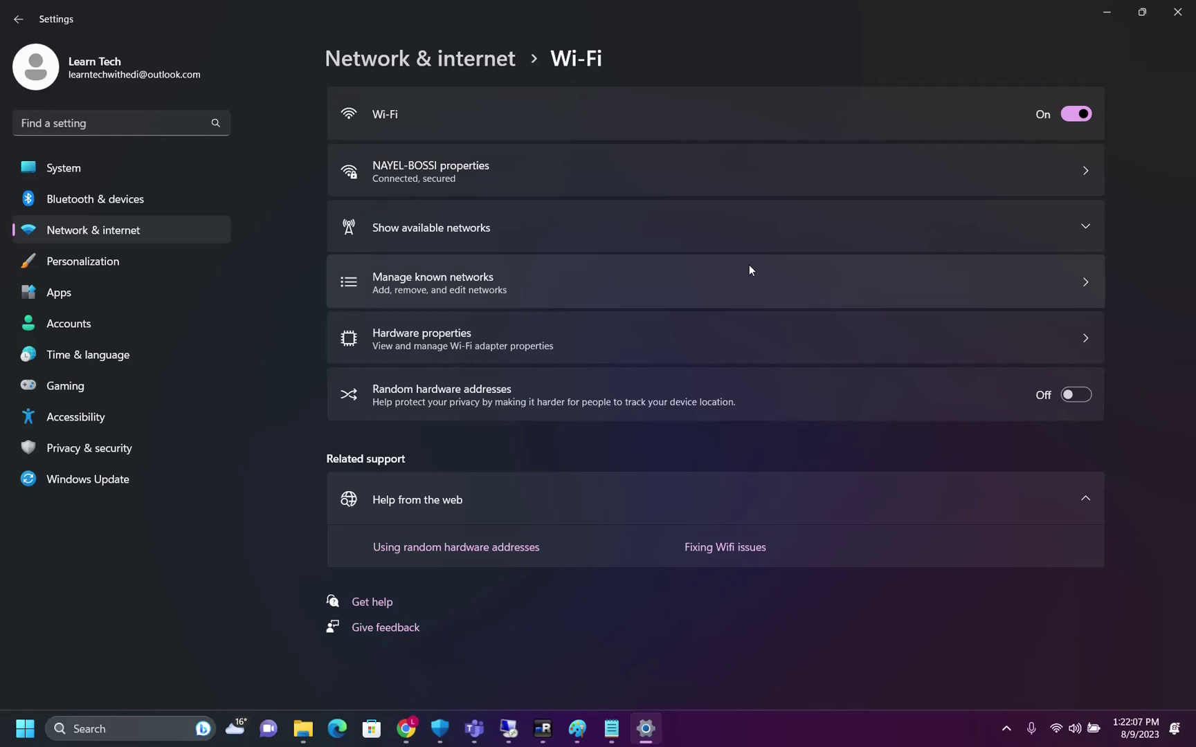
# - Open Manage known networks, reveal the second saved network's Wi-Fi security key, and return to the list
pyautogui.click(466, 293)
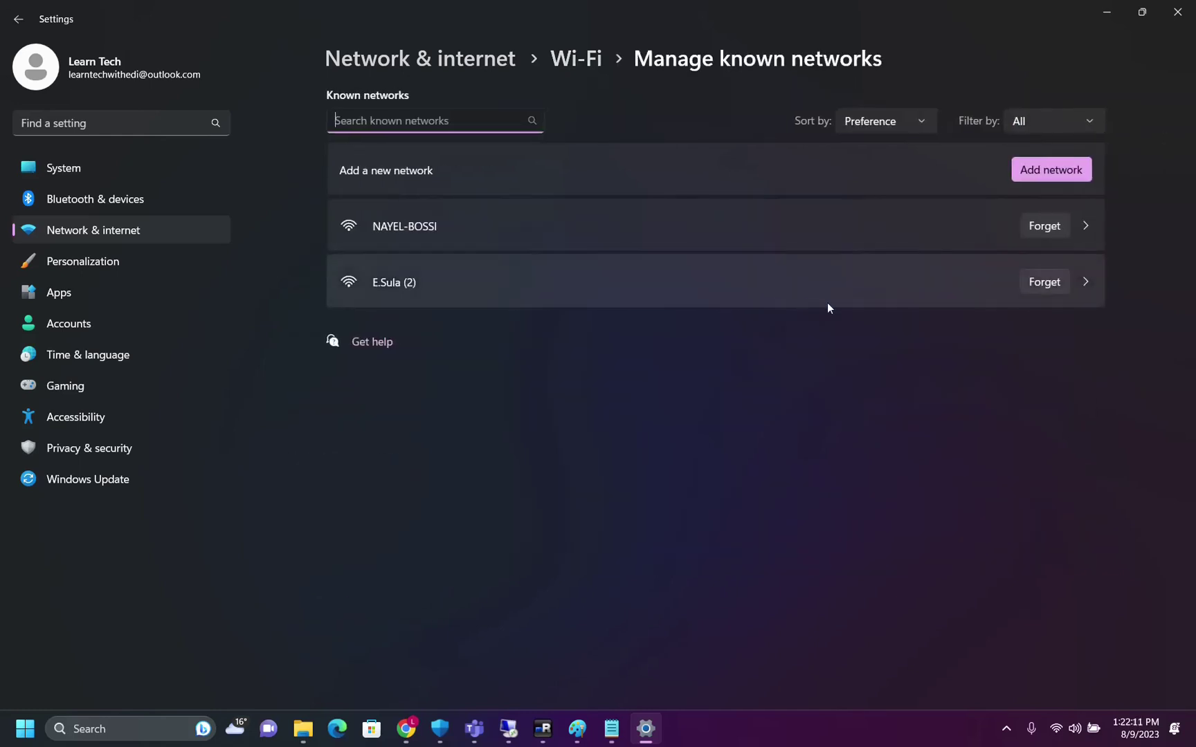
pyautogui.click(431, 290)
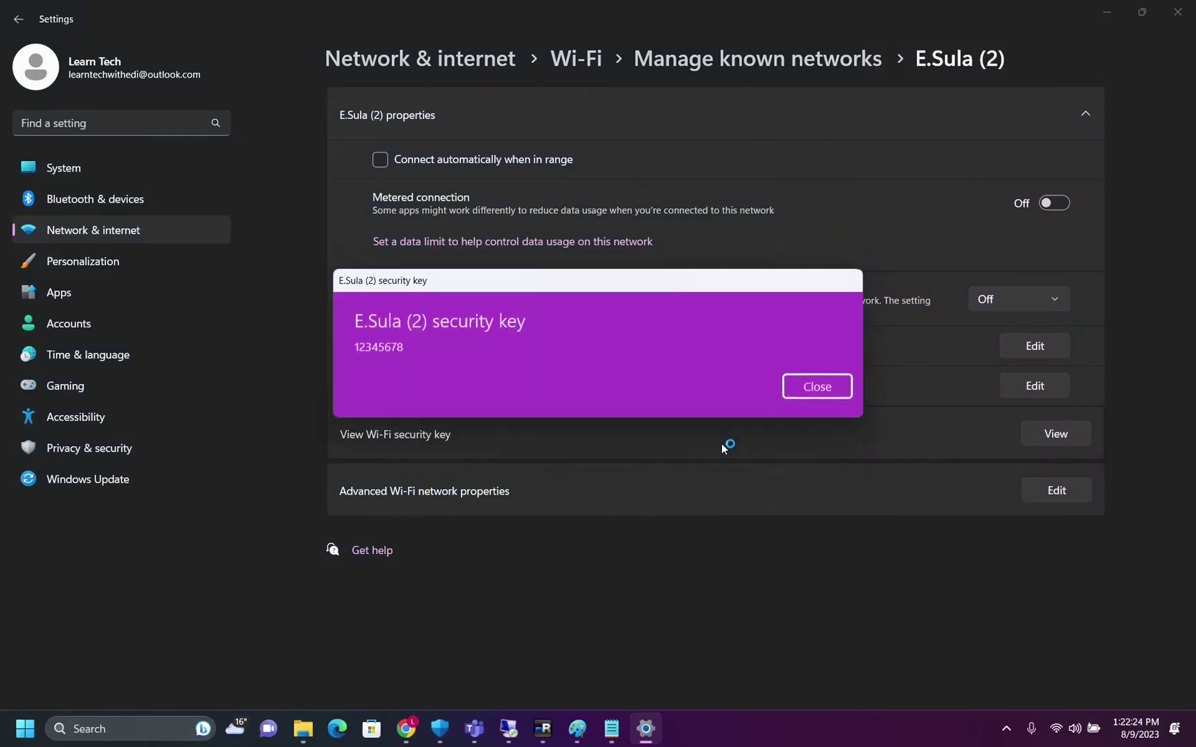
pyautogui.click(811, 388)
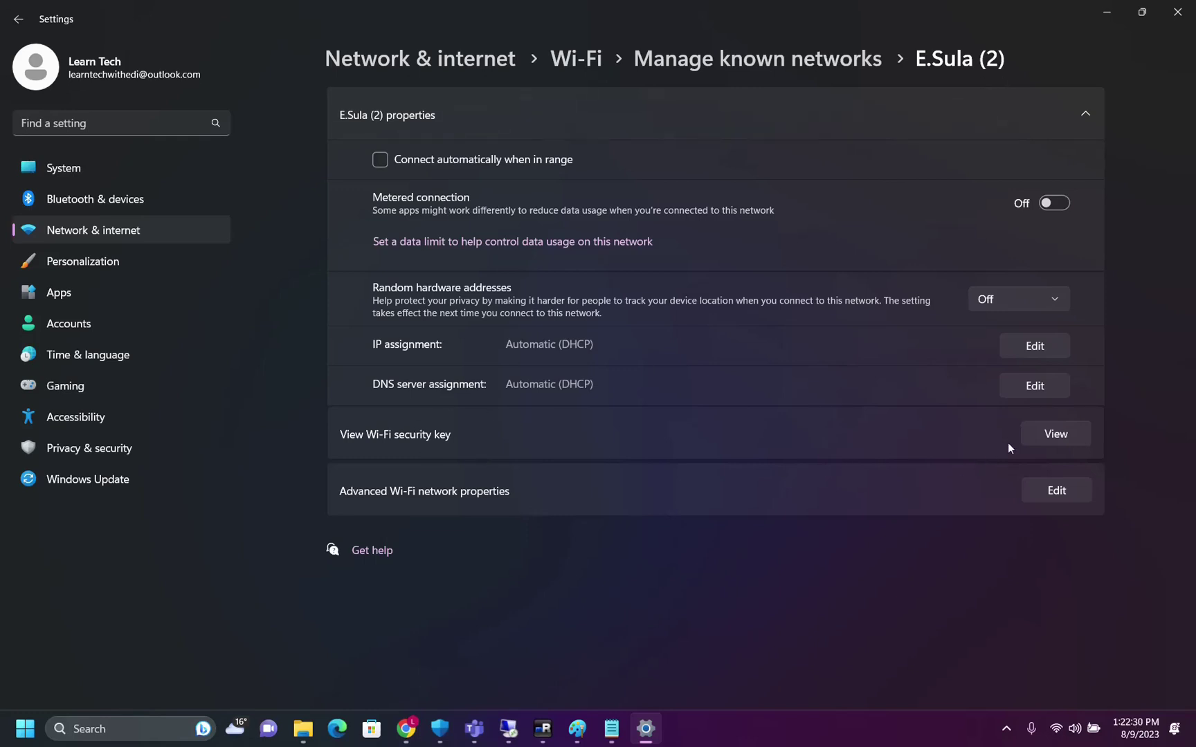
pyautogui.click(1055, 434)
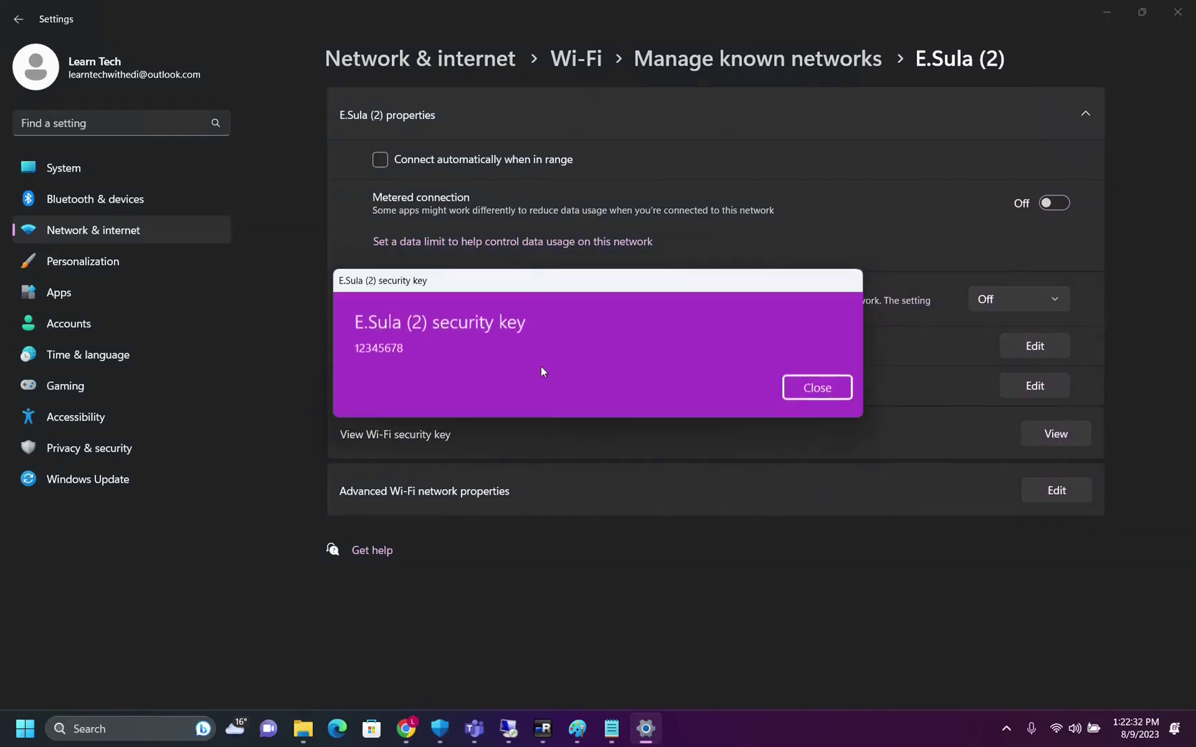
pyautogui.click(787, 388)
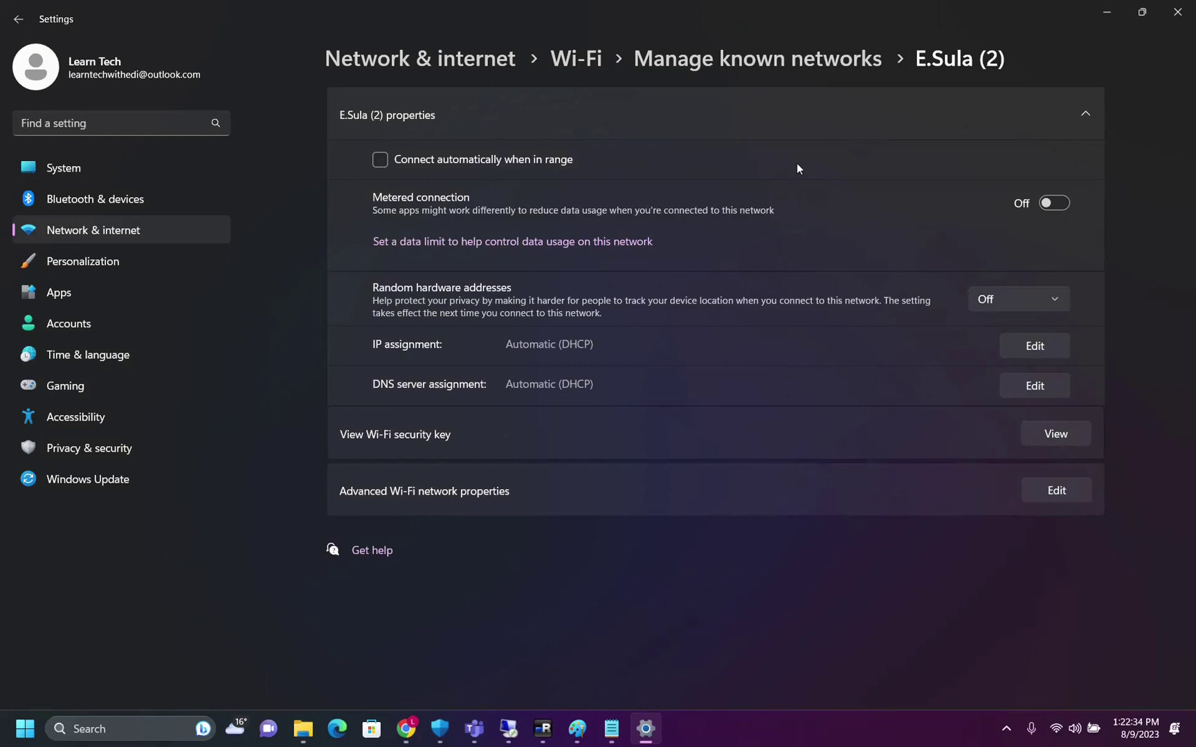
pyautogui.click(773, 64)
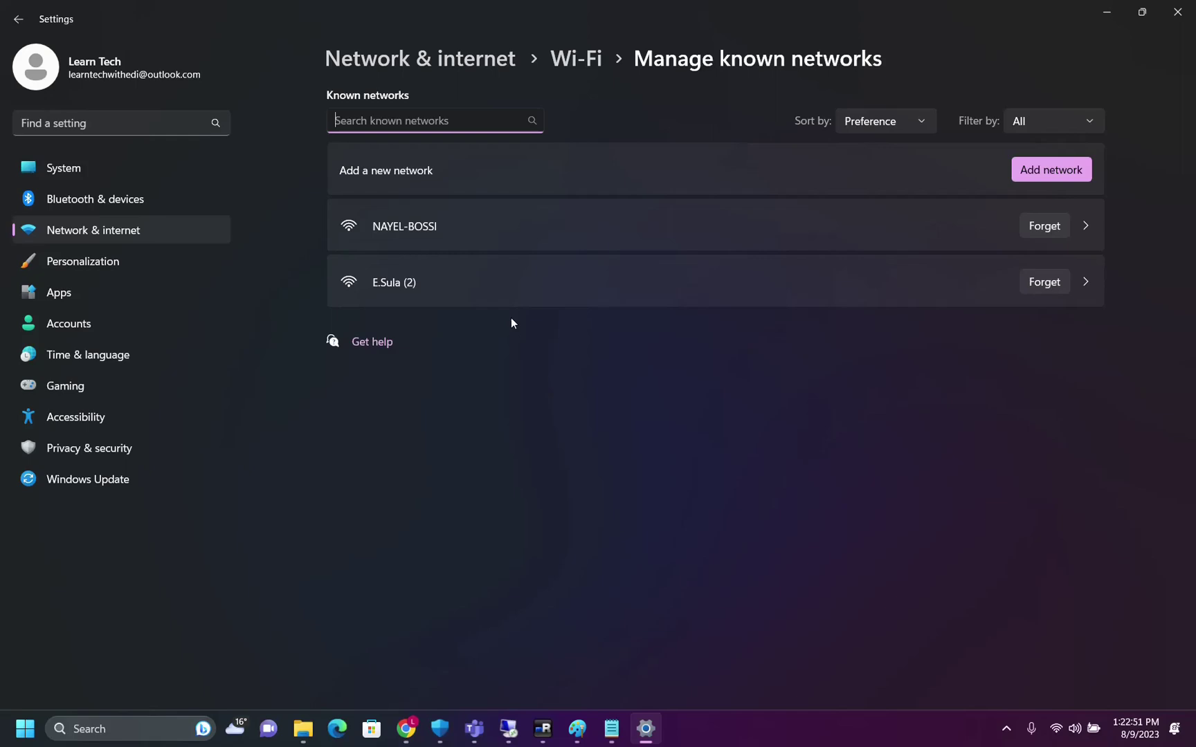
pyautogui.click(628, 234)
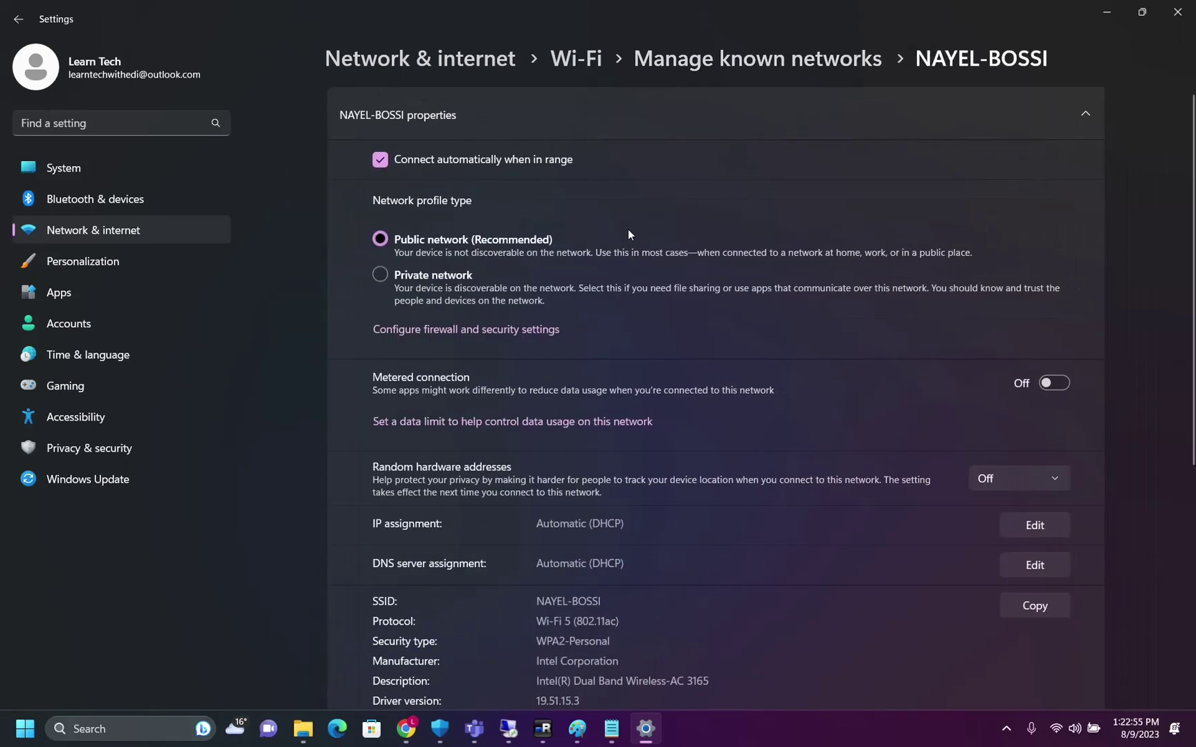
pyautogui.scroll(-5, 629, 416)
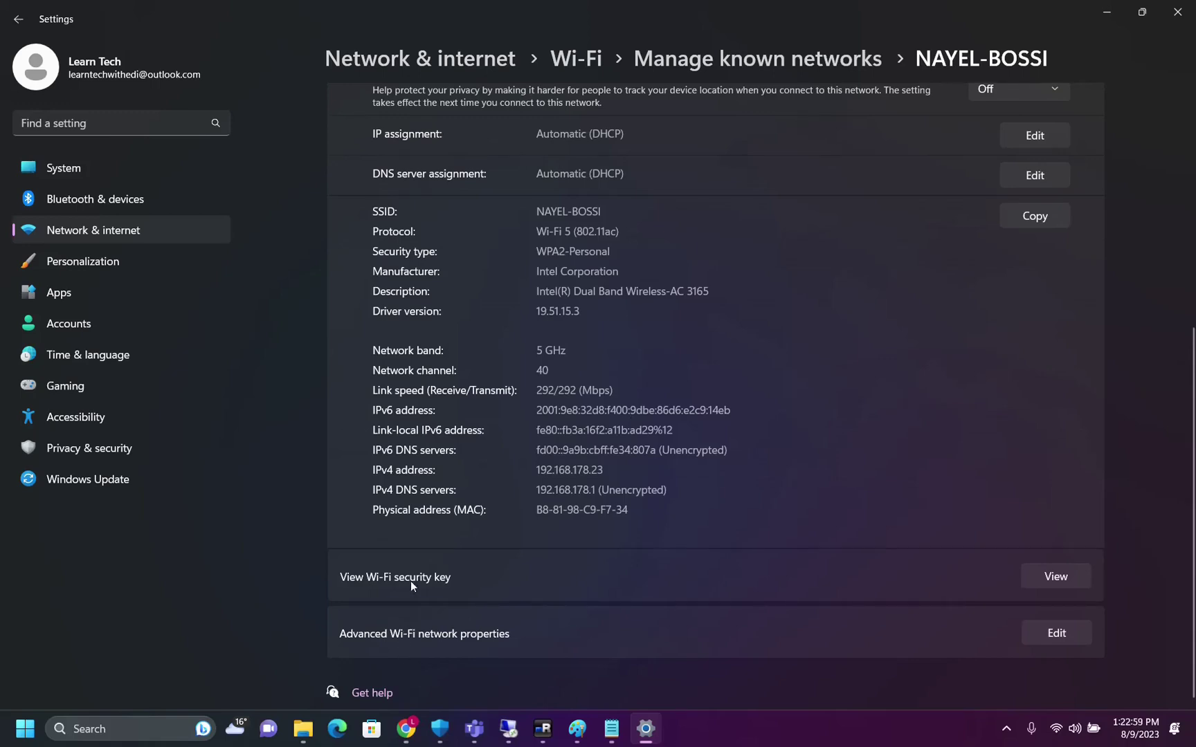
pyautogui.scroll(5, 410, 580)
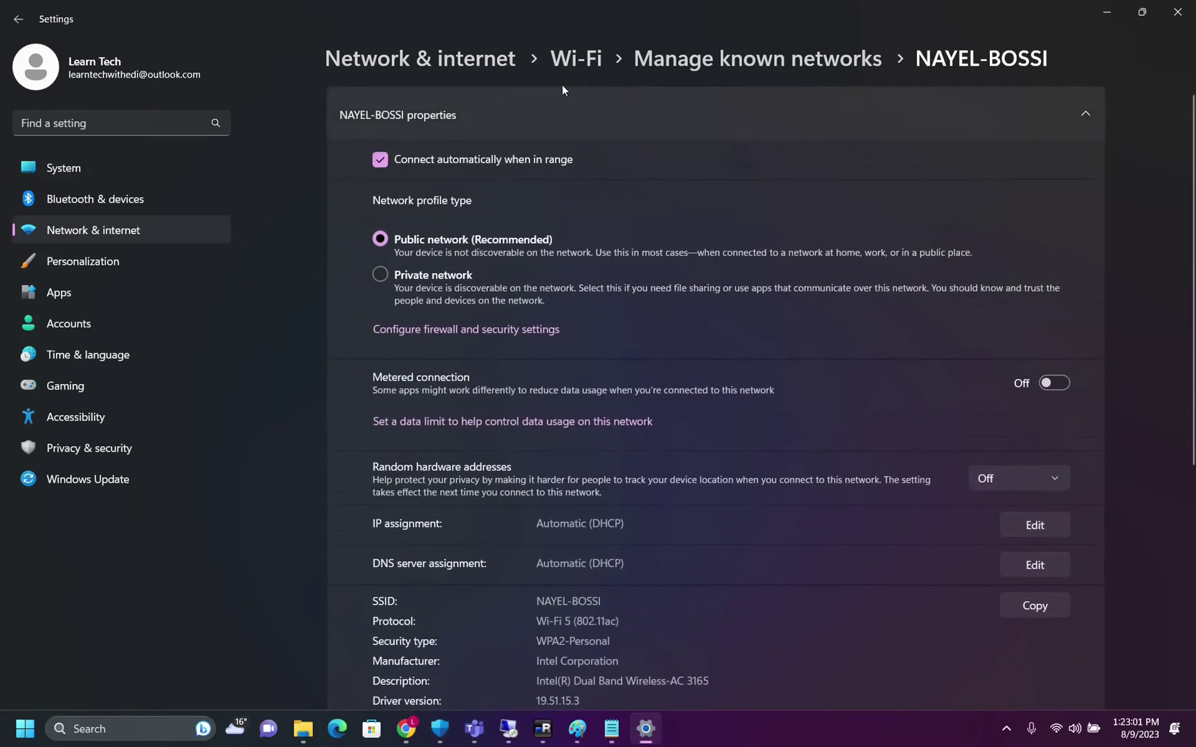
pyautogui.click(713, 59)
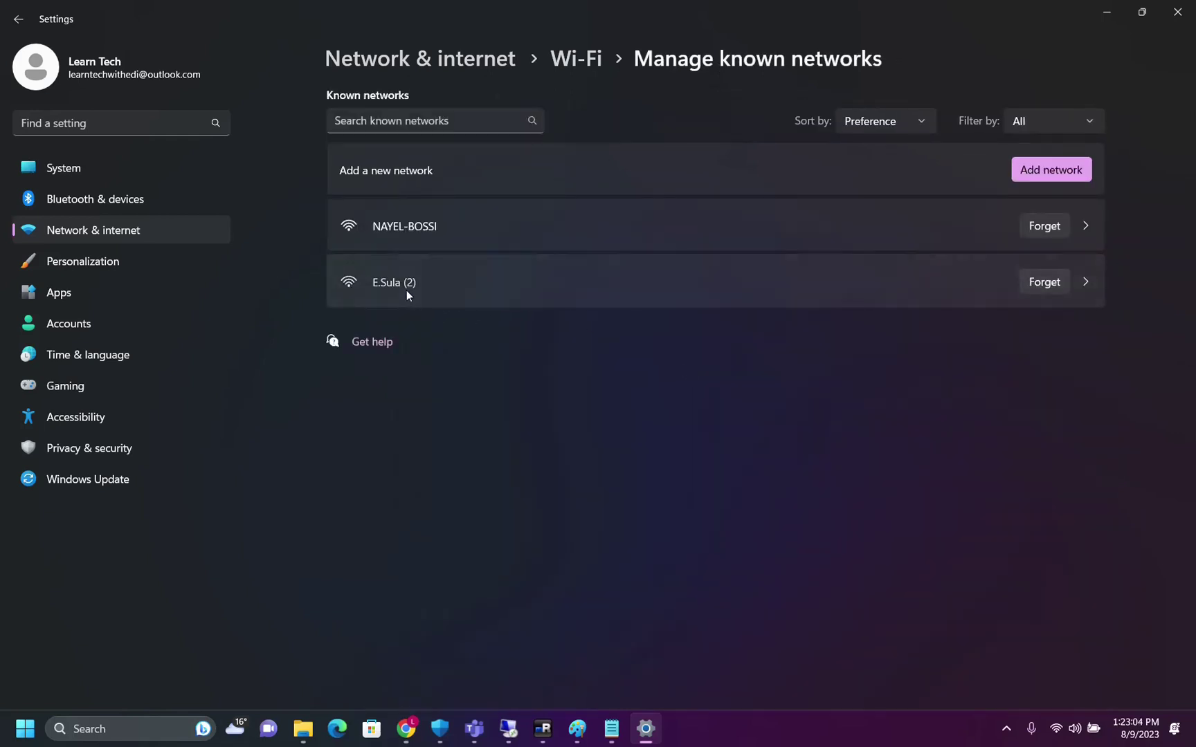
pyautogui.click(406, 289)
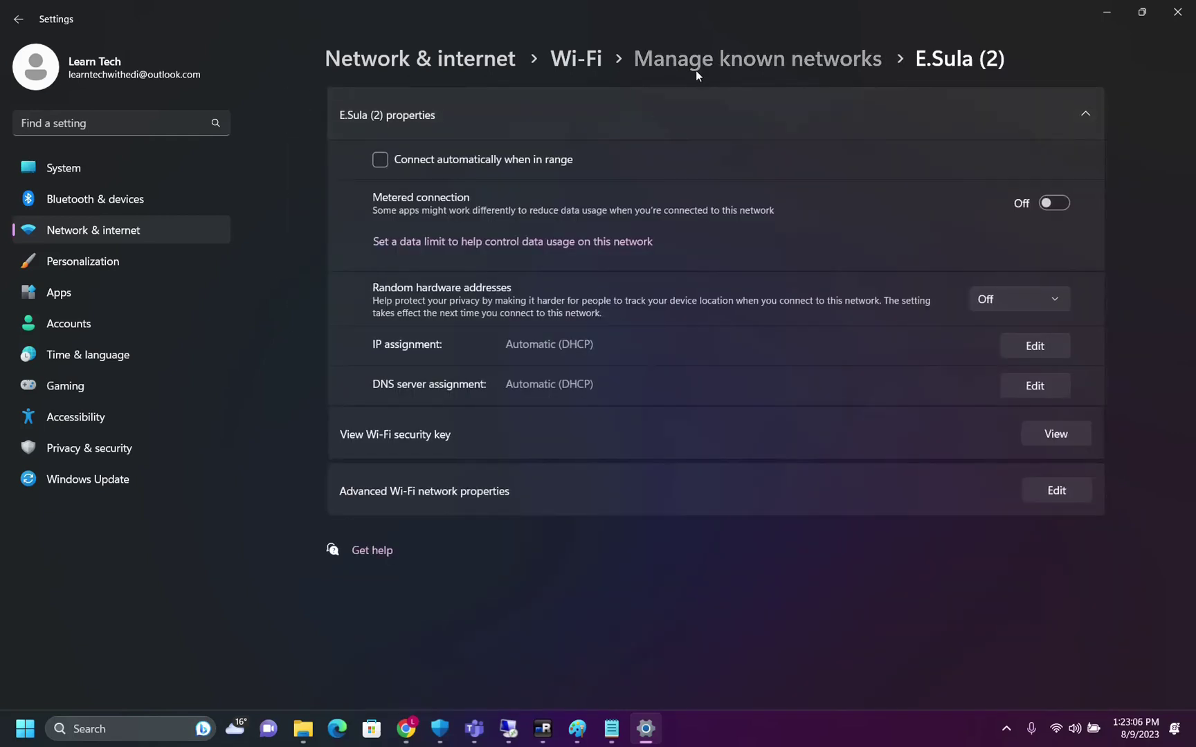
pyautogui.click(696, 71)
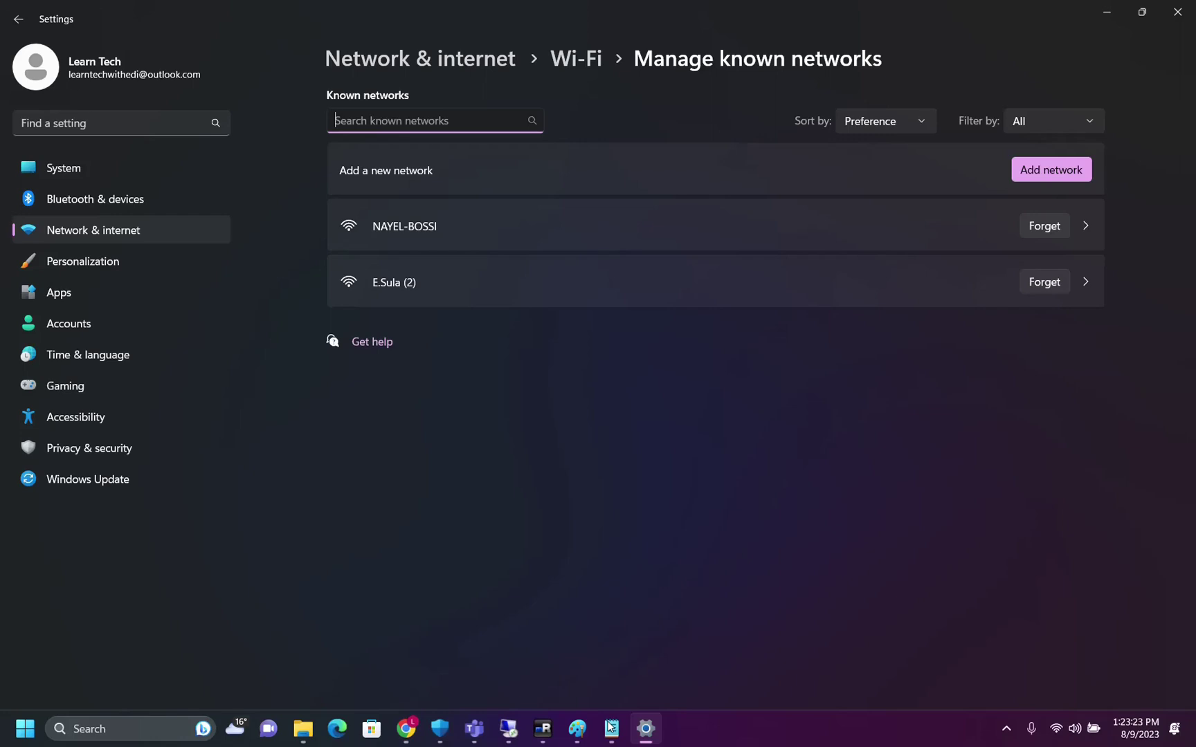
# - In Quick Settings' sound output panel, drag System sounds to about half and open Volume mixer settings
pyautogui.click(1070, 737)
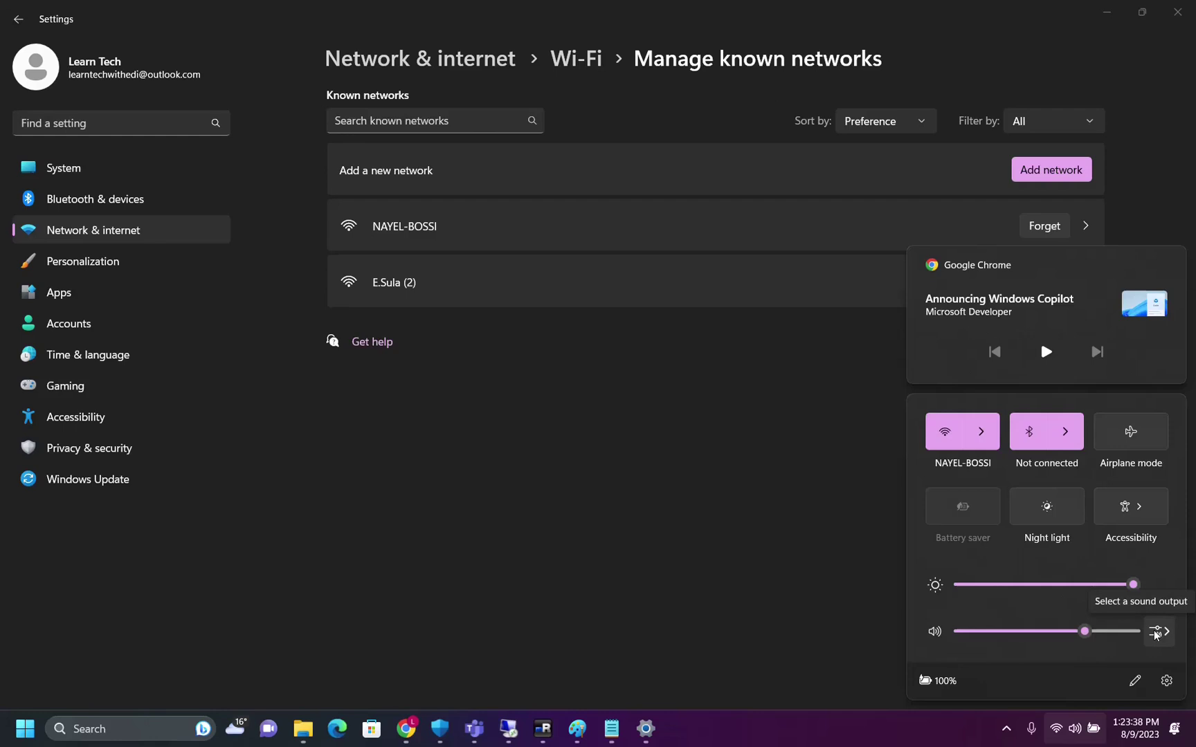
pyautogui.click(1154, 631)
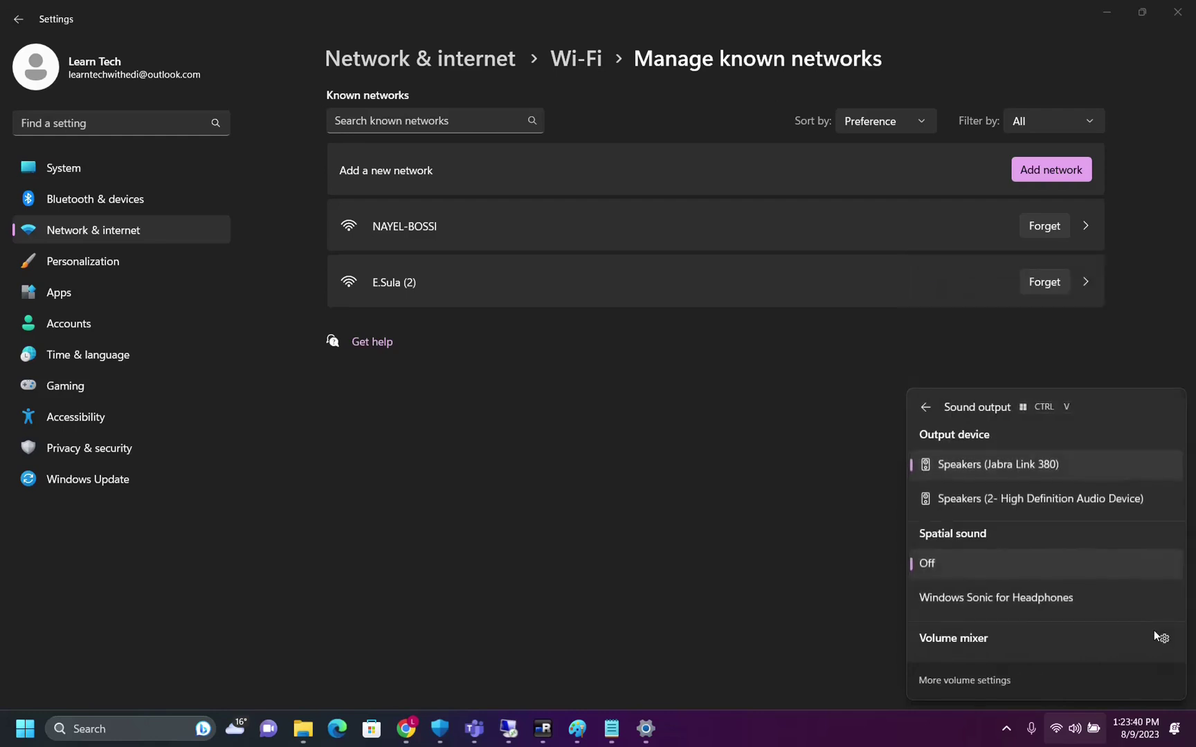
pyautogui.scroll(-2, 1070, 572)
pyautogui.scroll(2, 1071, 546)
pyautogui.scroll(-2, 1073, 549)
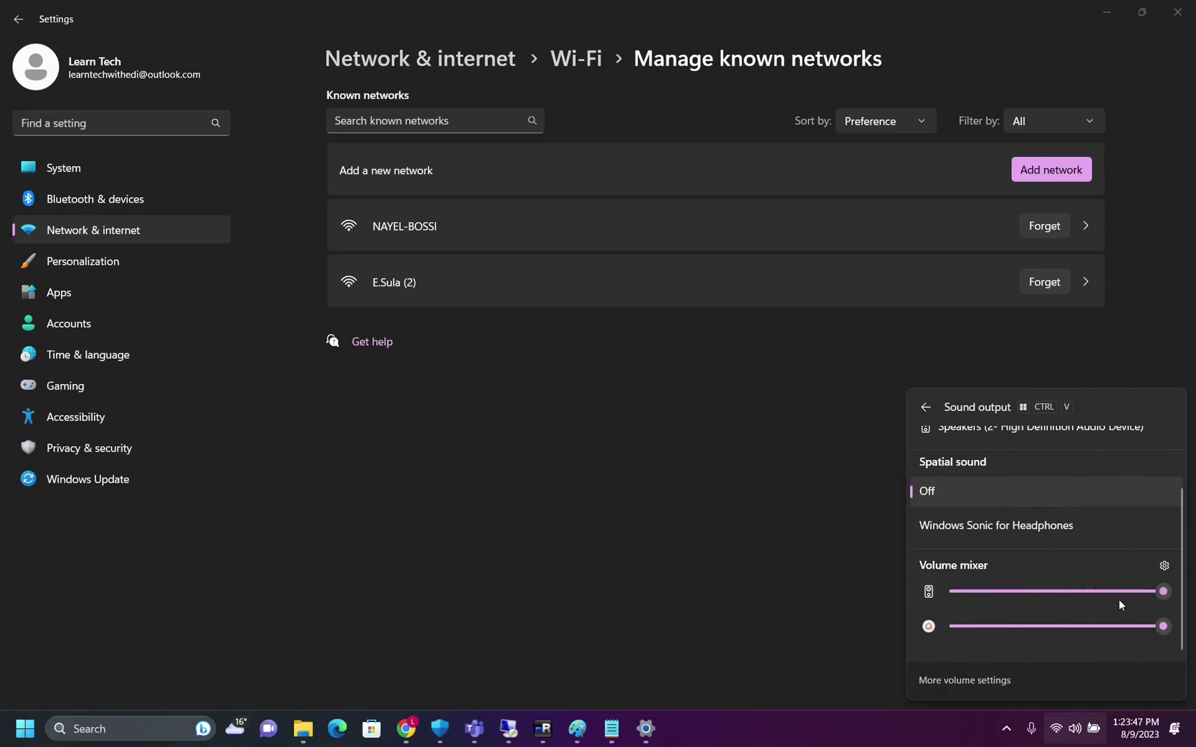
pyautogui.moveTo(1140, 595); pyautogui.dragTo(1067, 592)
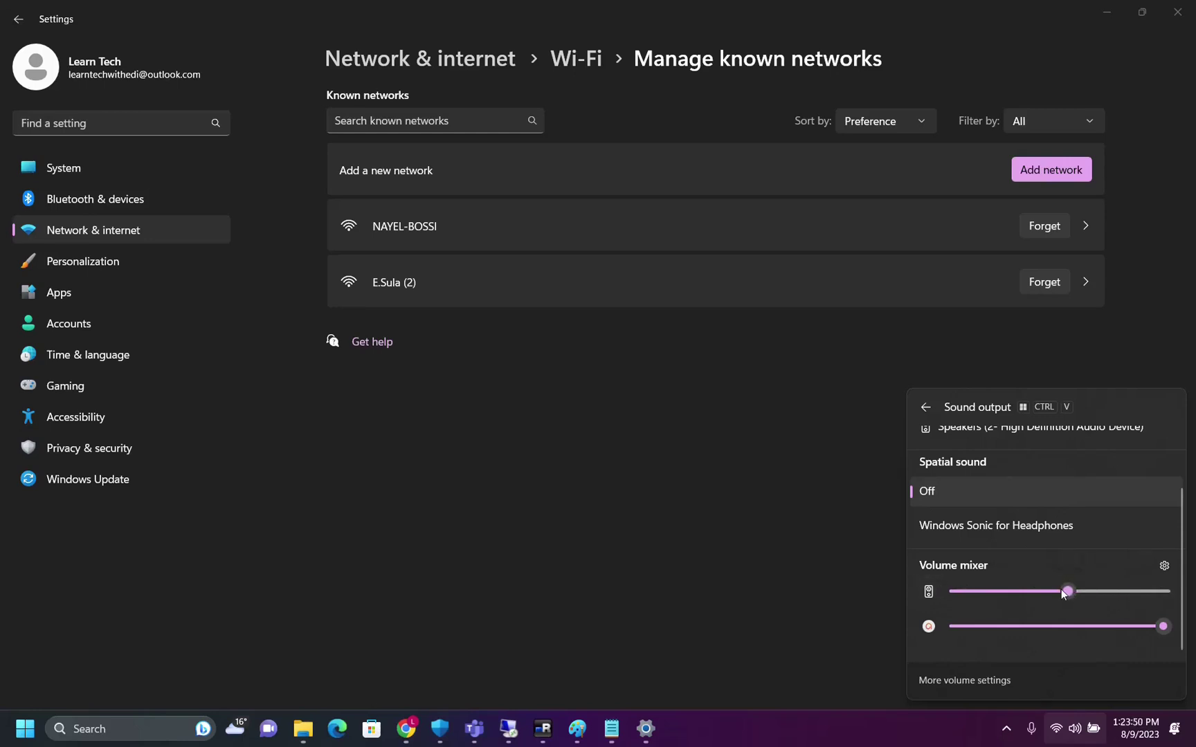
pyautogui.click(1167, 566)
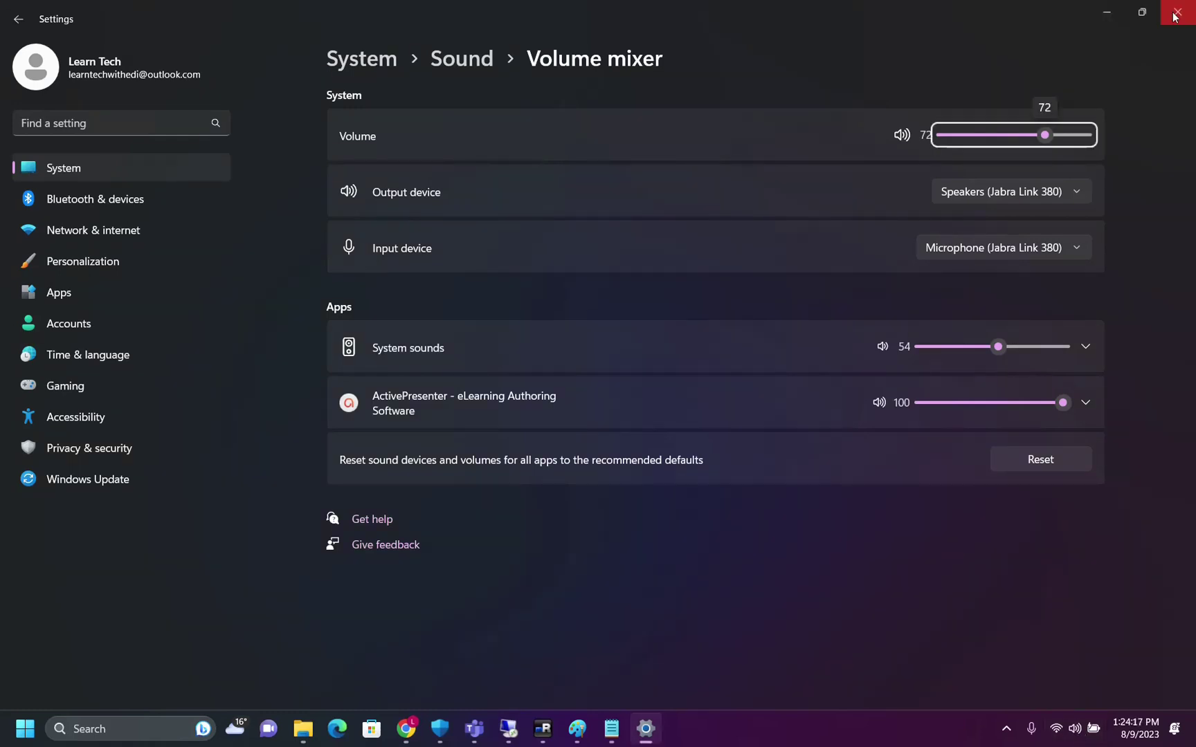
# - Close Settings and scroll Chrome's Windows Blogs post down to the Introducing Windows Copilot section
pyautogui.click(1174, 15)
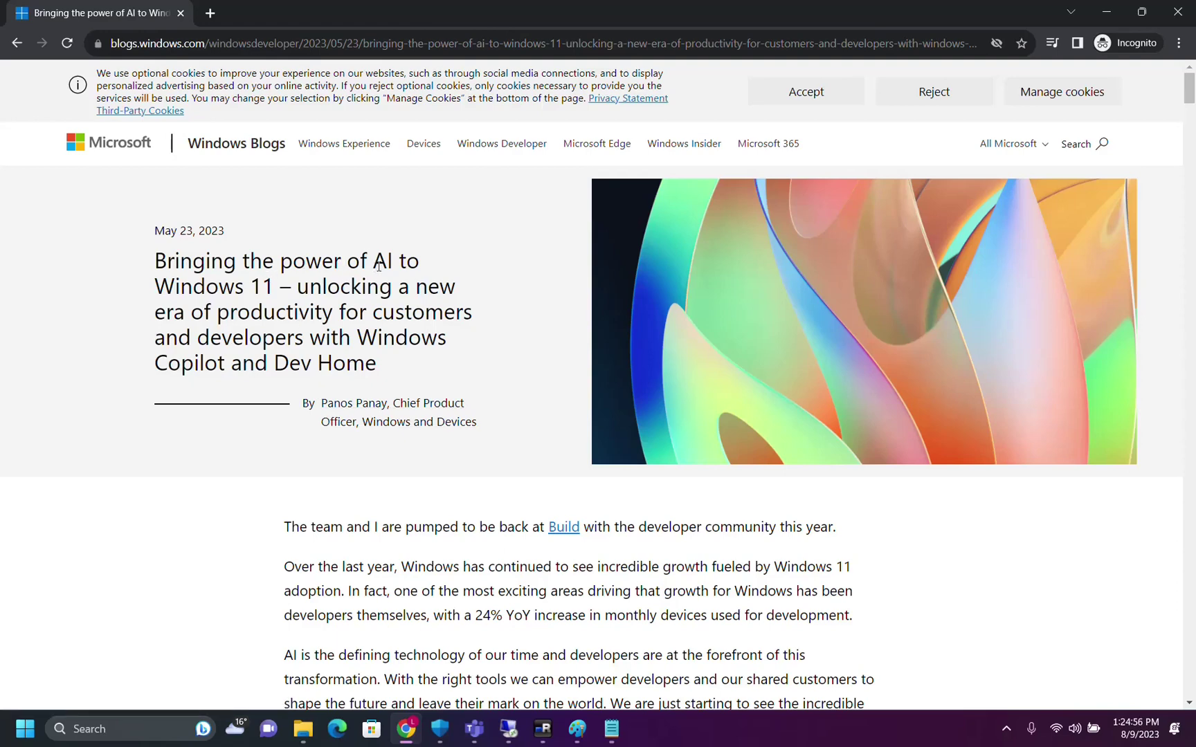
pyautogui.scroll(-1, 428, 283)
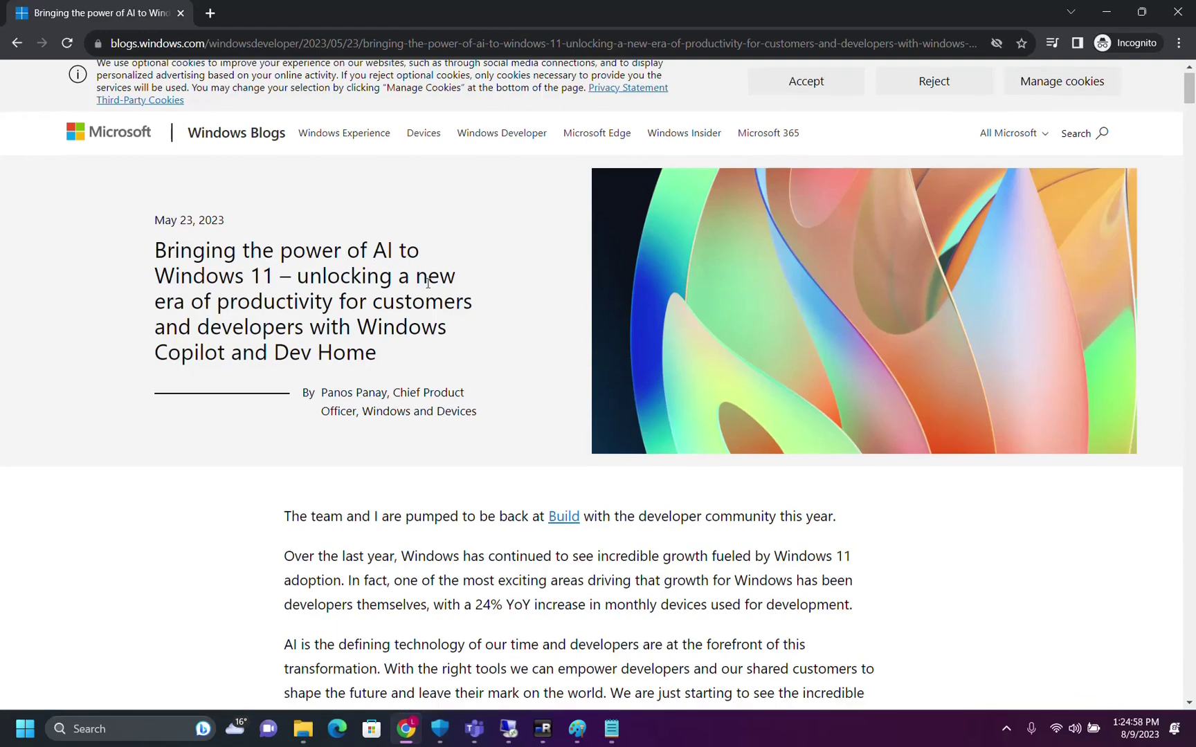
pyautogui.scroll(-4, 427, 283)
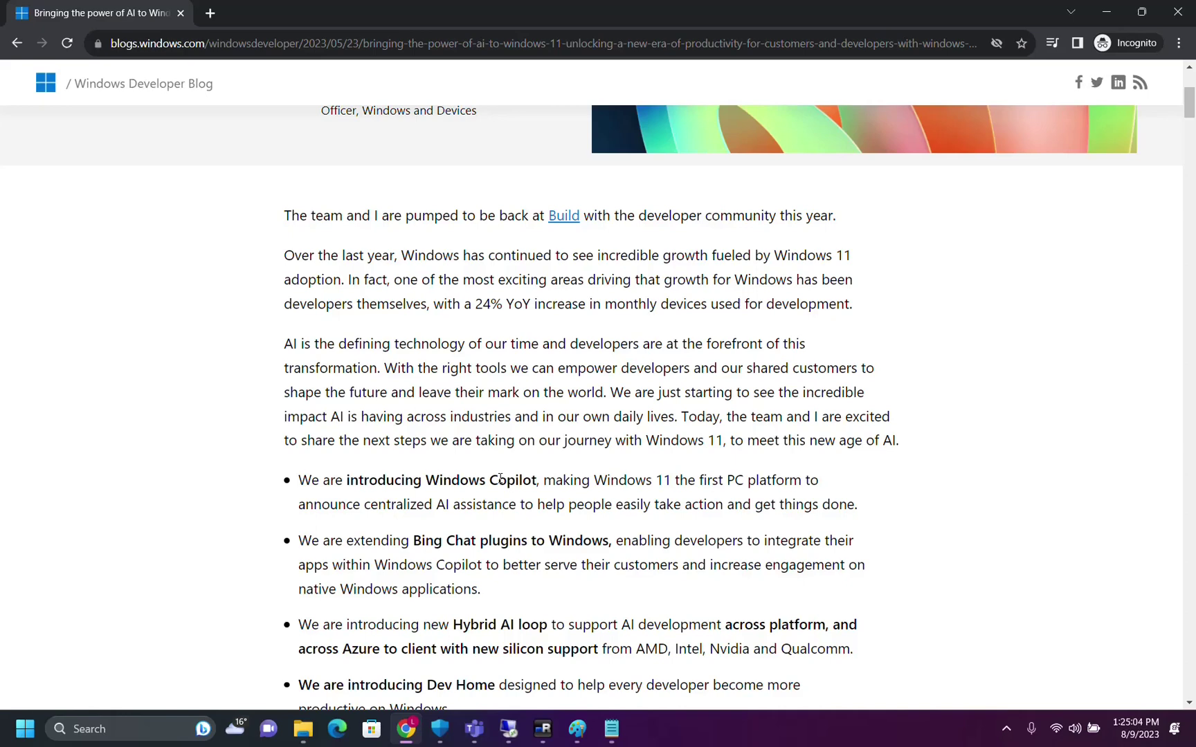
pyautogui.scroll(-2, 605, 485)
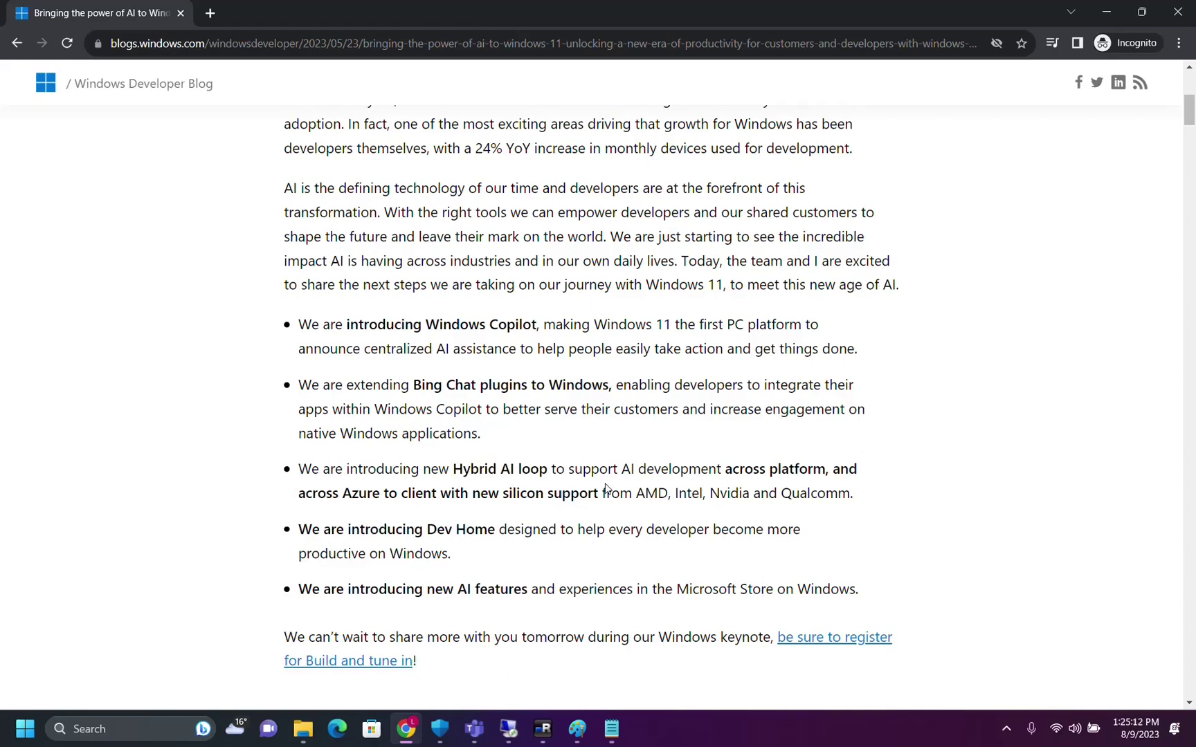
pyautogui.scroll(-3, 608, 491)
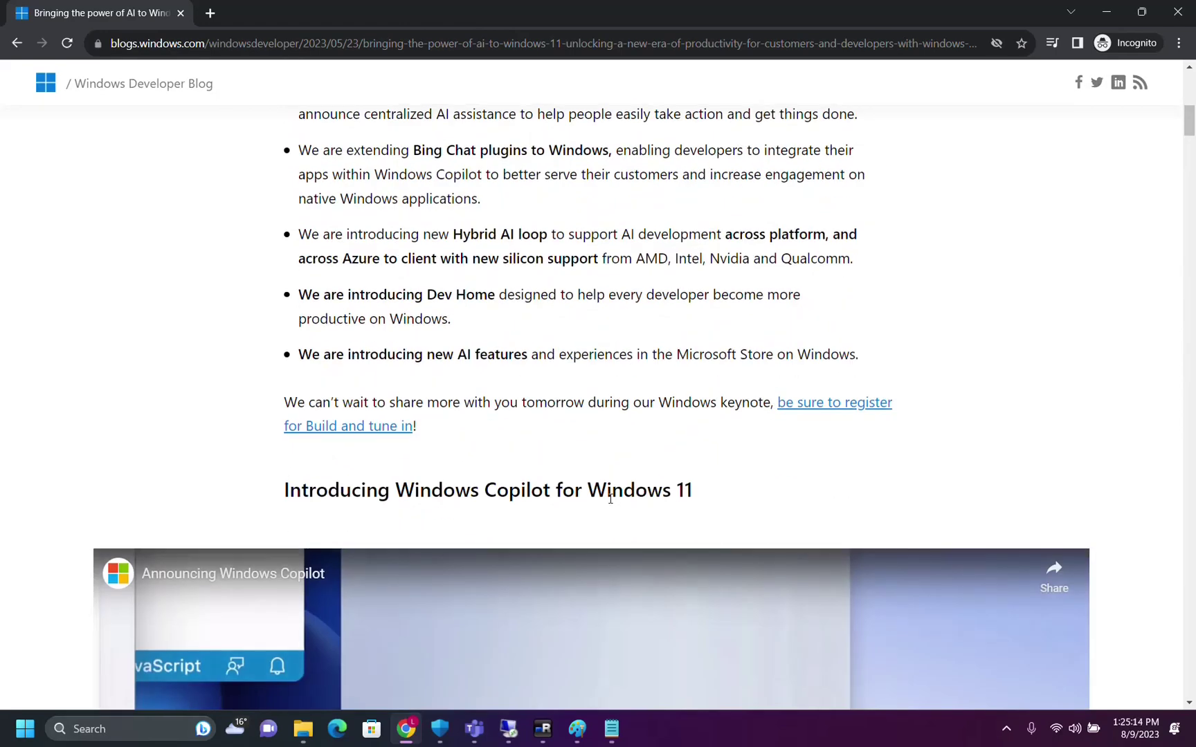
# - Start the embedded Announcing Windows Copilot YouTube video and keep scrolling through the article
pyautogui.scroll(-7, 609, 499)
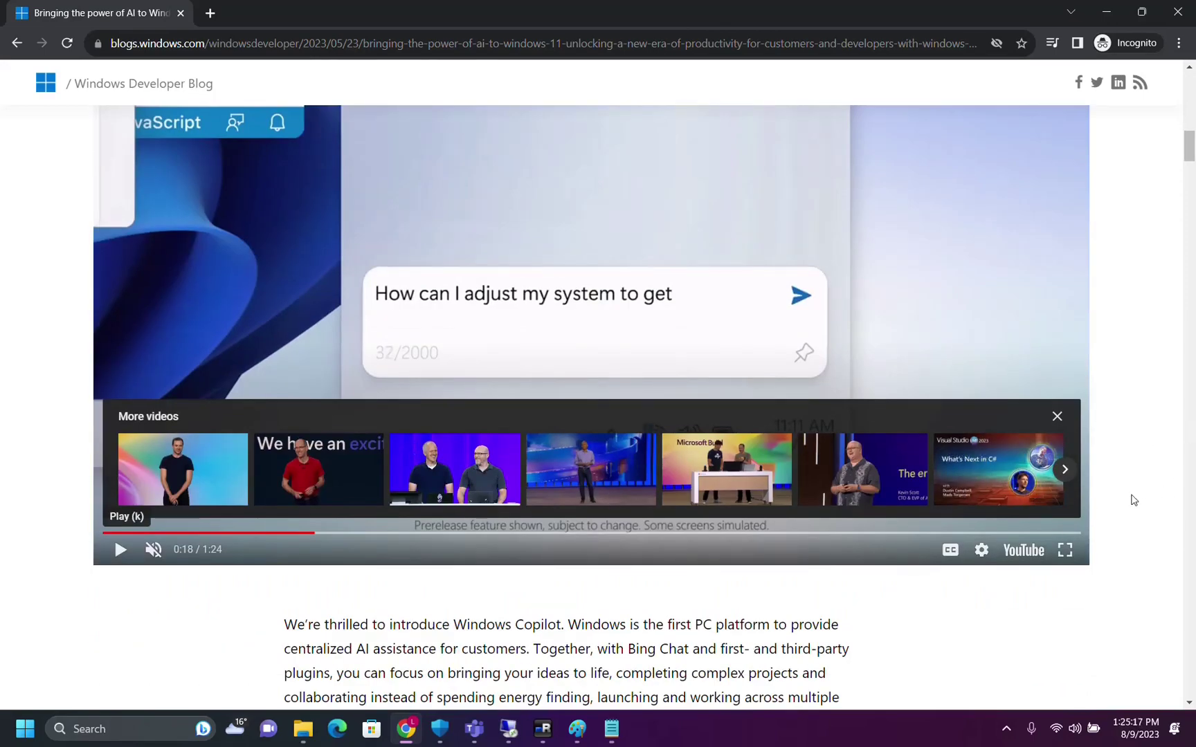
pyautogui.scroll(1, 1132, 499)
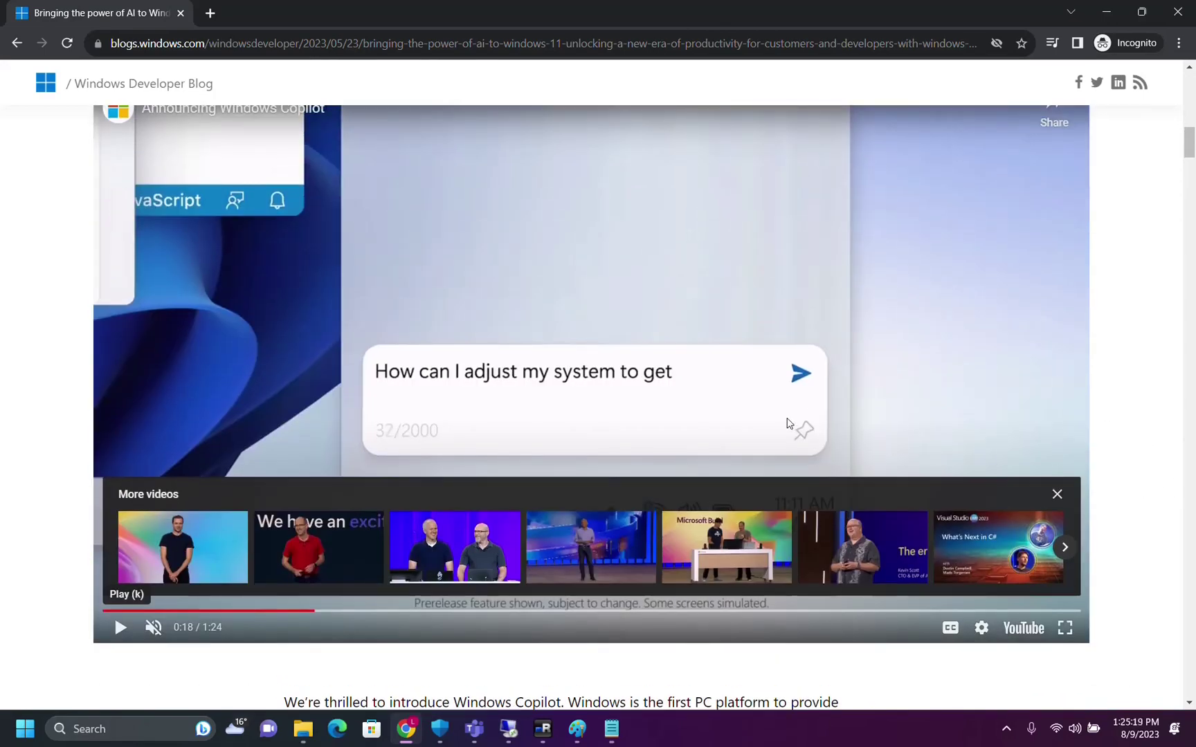
pyautogui.scroll(2, 485, 352)
pyautogui.scroll(-3, 524, 356)
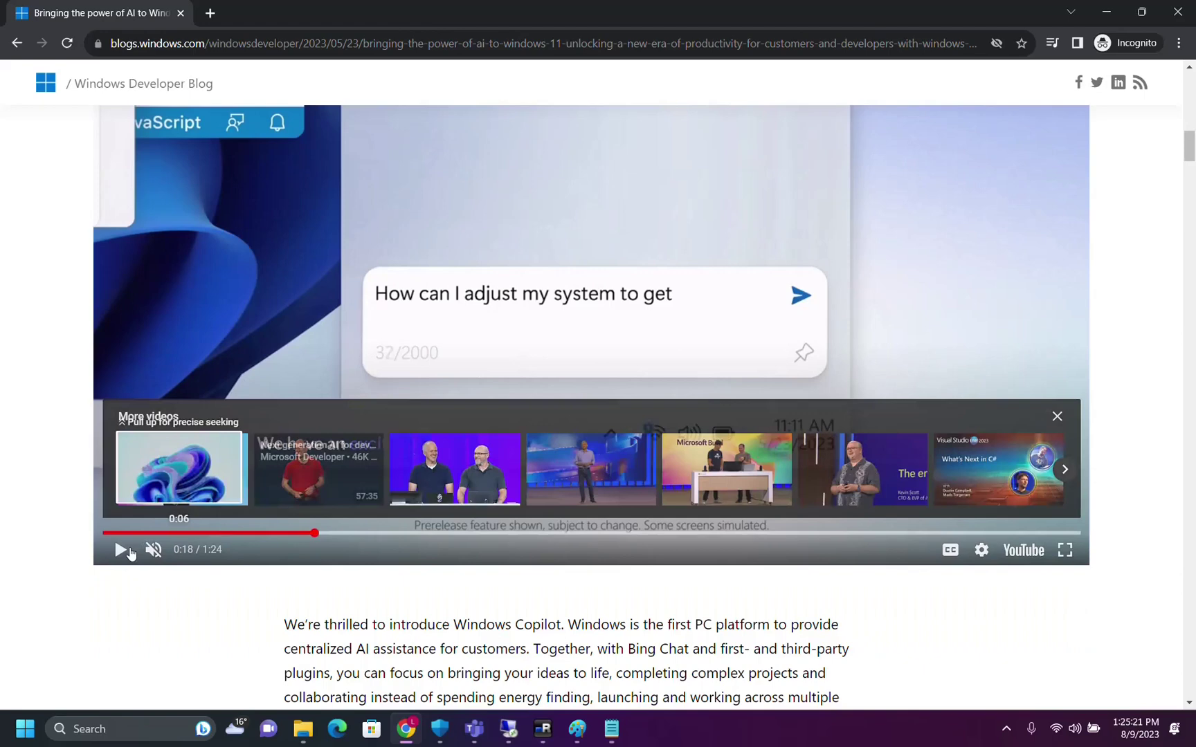
pyautogui.click(129, 552)
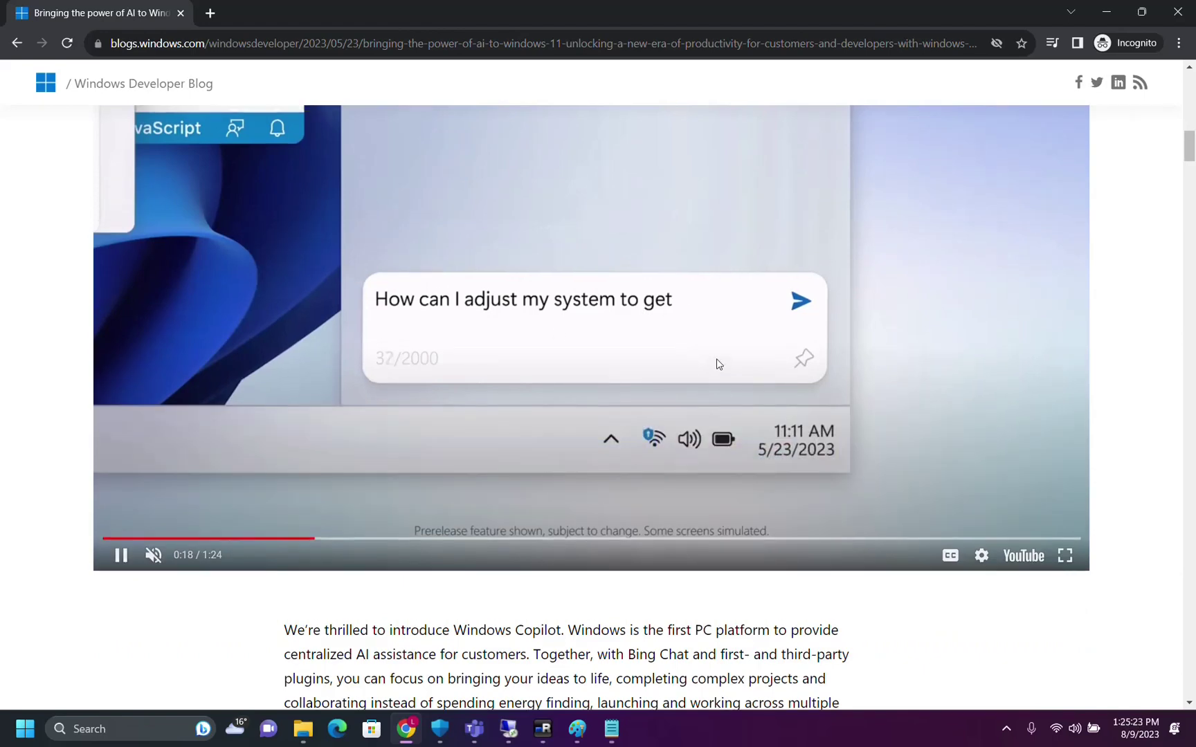
pyautogui.scroll(2, 717, 363)
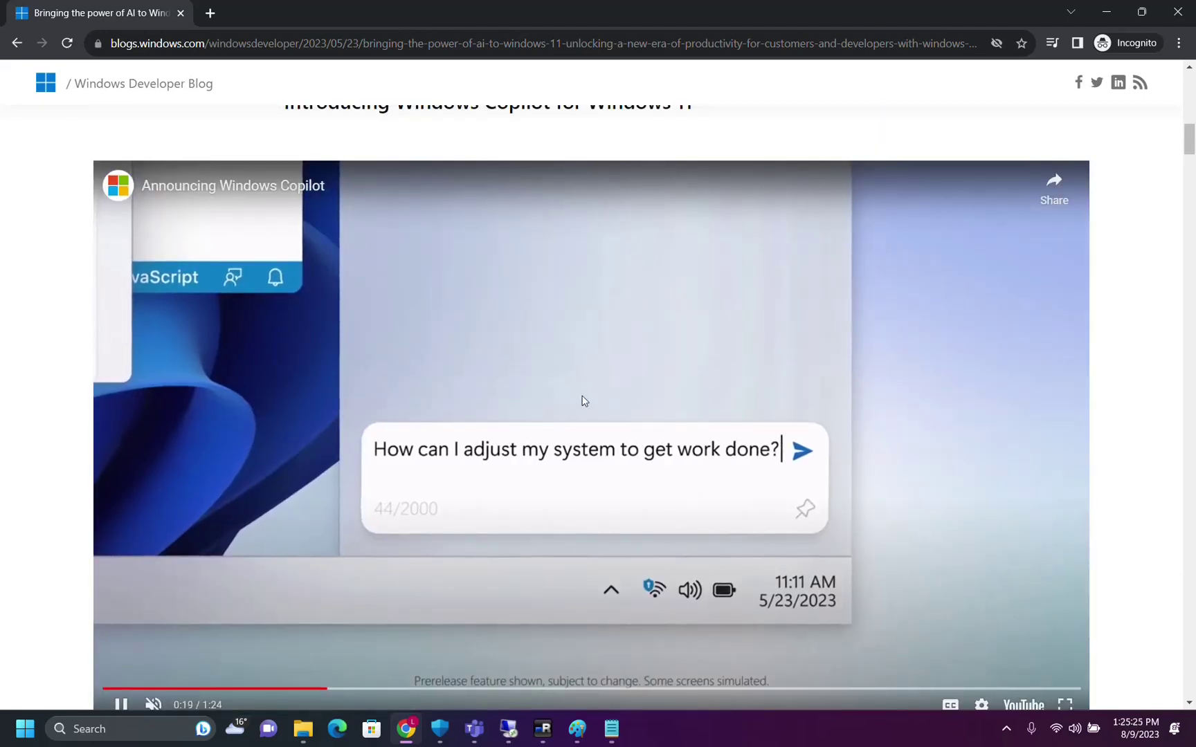